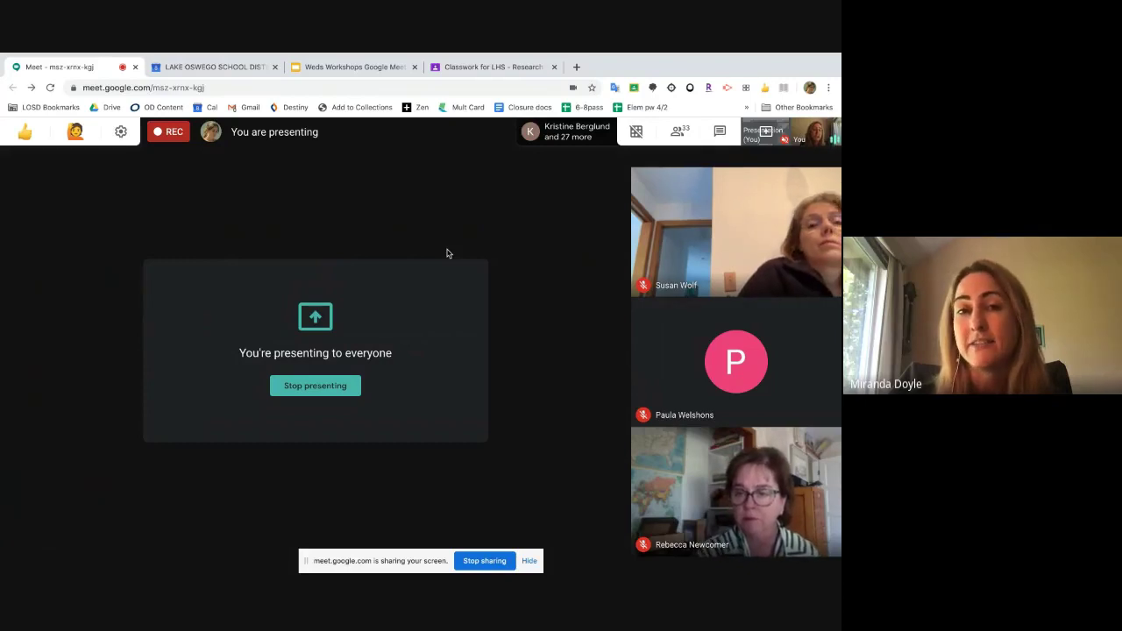
Step: Switch to the calendar and discard the unsaved changes to the Google Meet A4 event
left_click(232, 67)
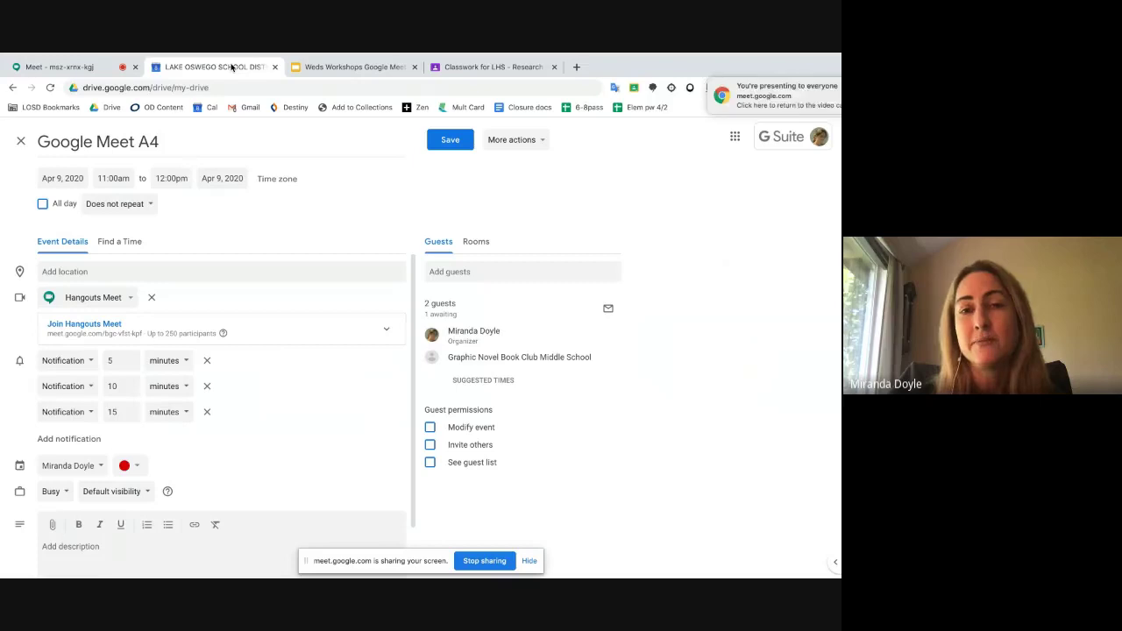
left_click(22, 143)
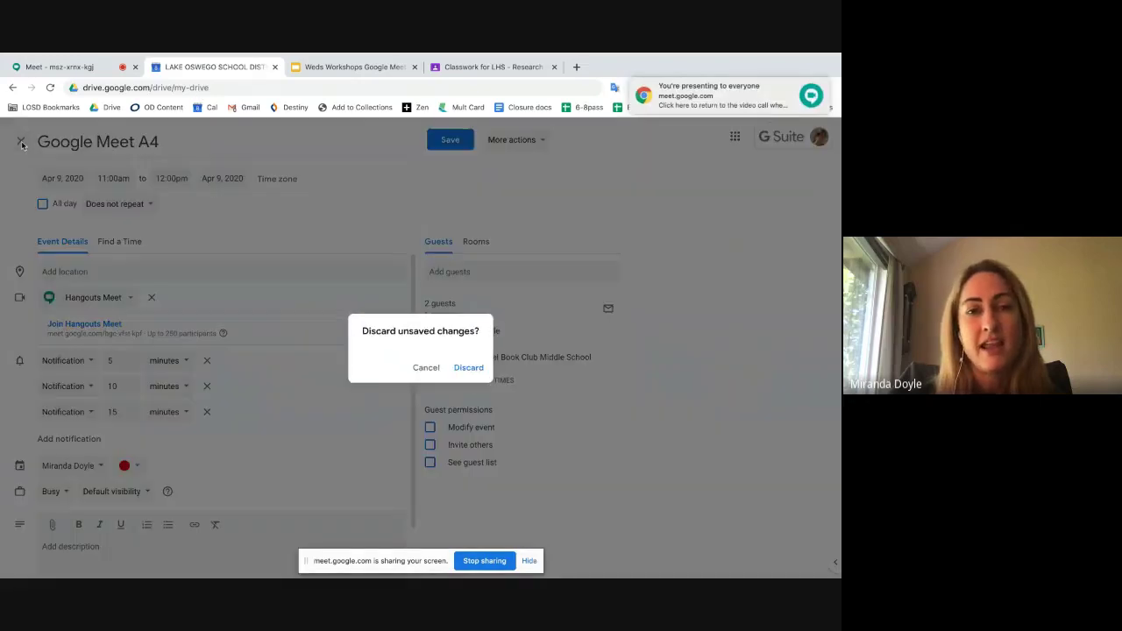
left_click(479, 368)
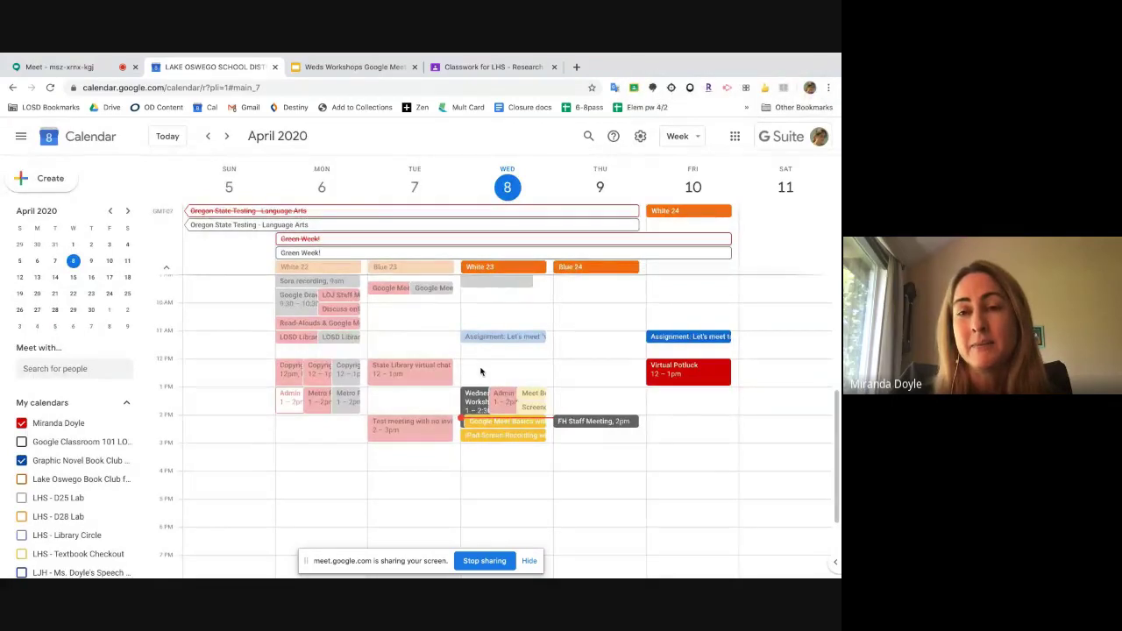
Step: Create an event titled "Office hours for A3" on Thursday, April 9, 2020, from 10:00am to 11:00am
left_click(594, 309)
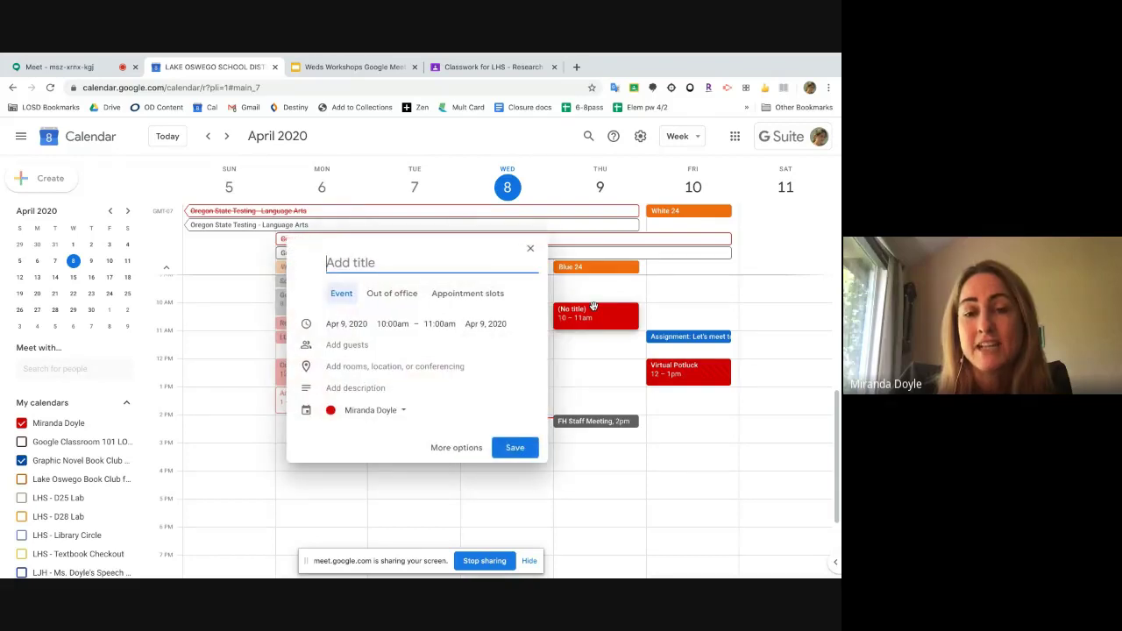
type("O")
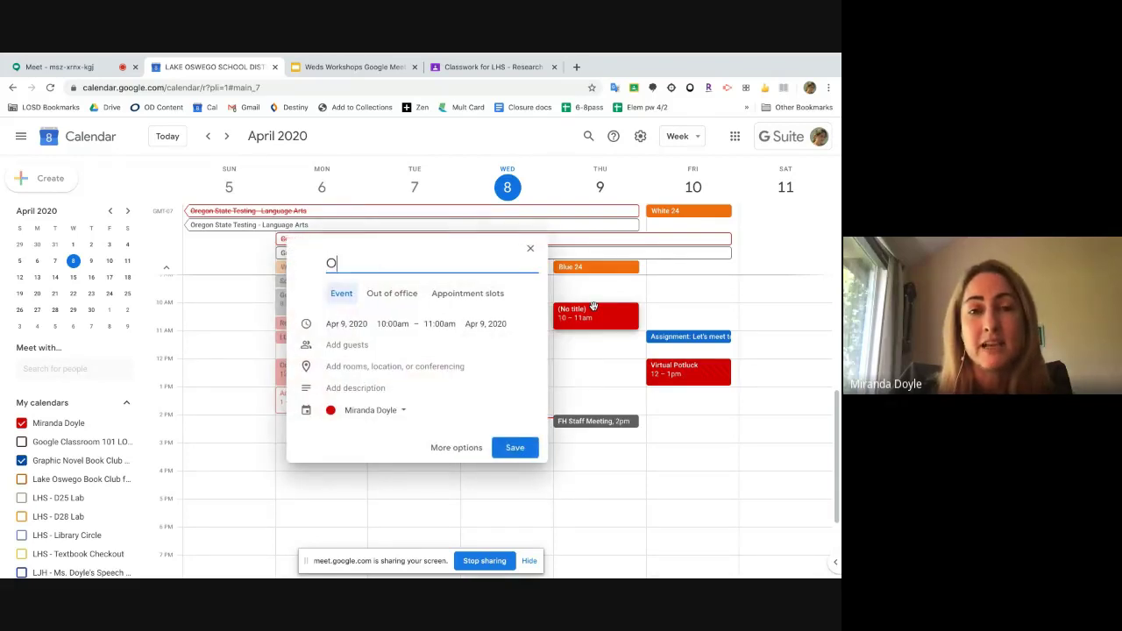
type("ffice hours fo")
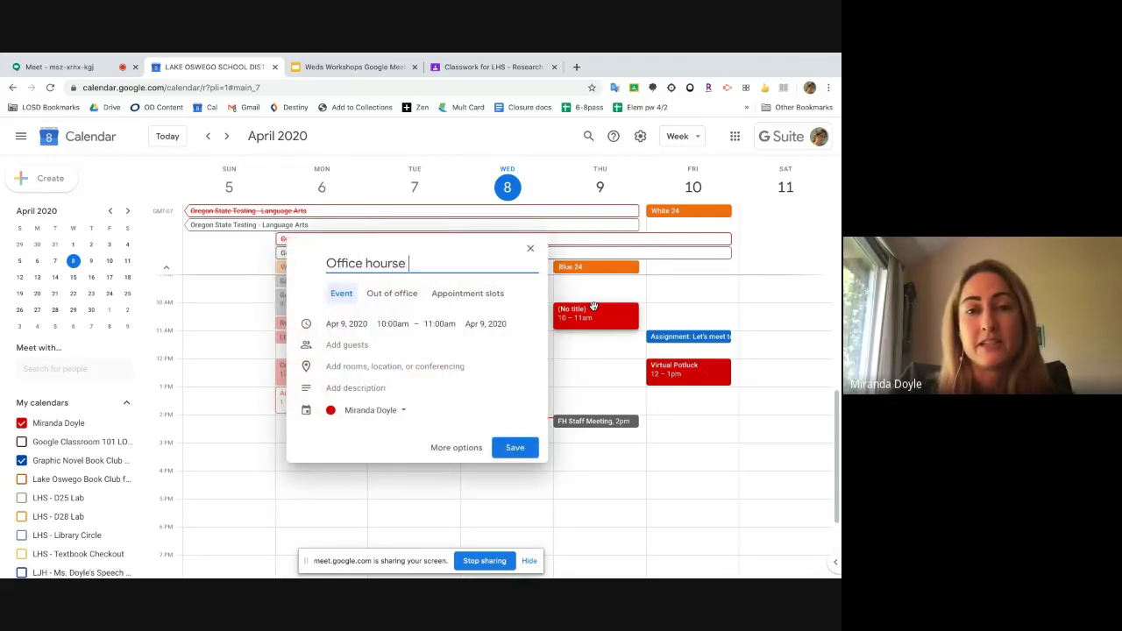
type("r A")
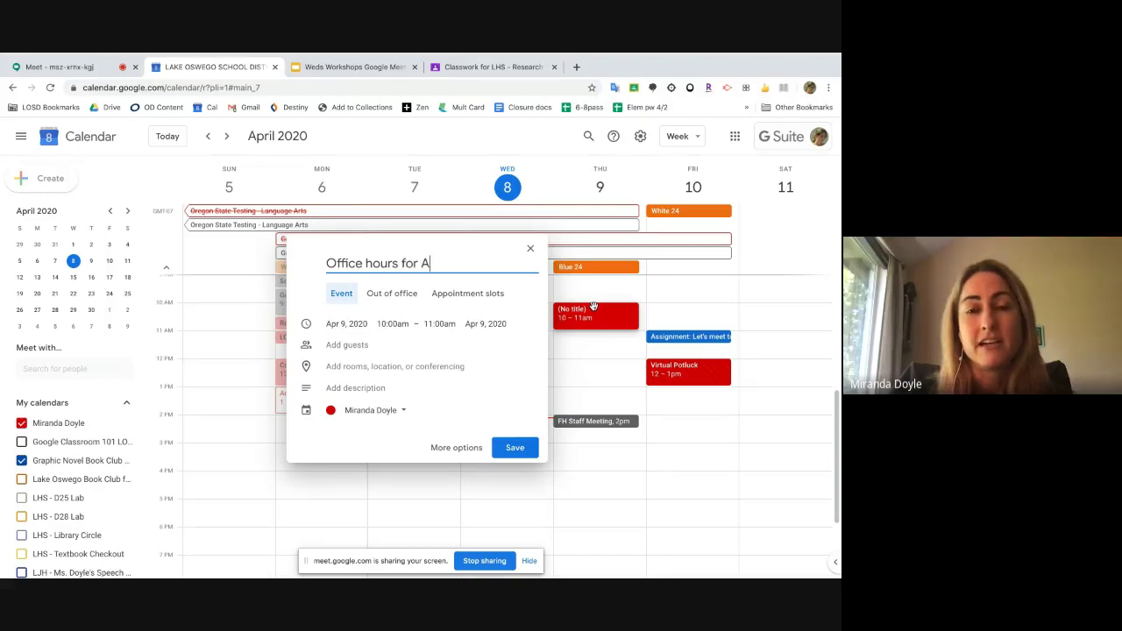
type("3")
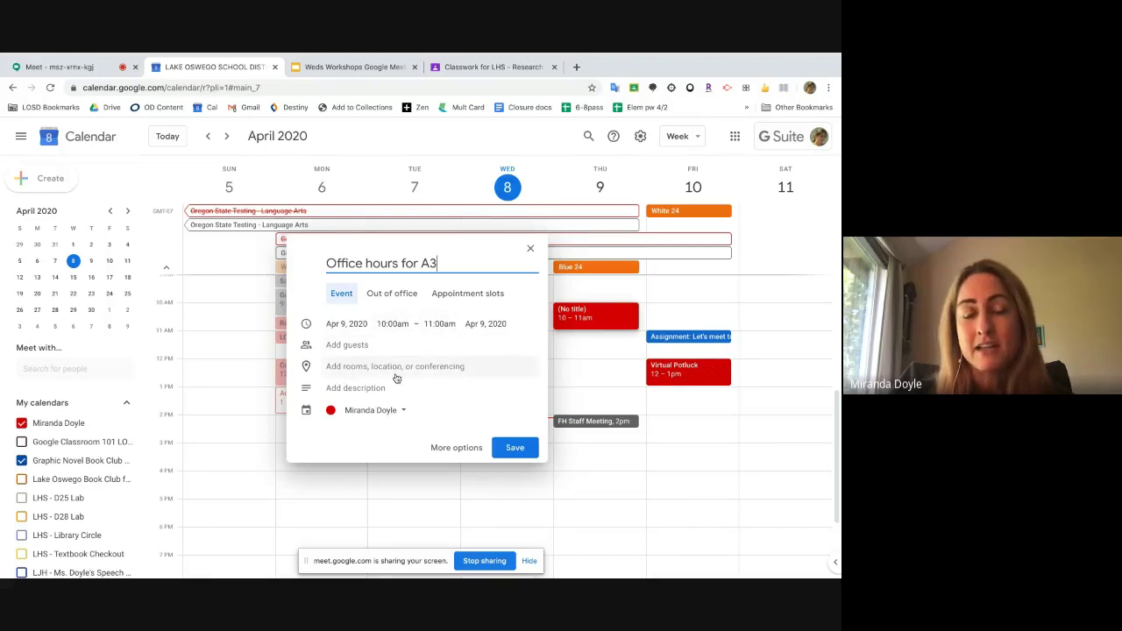
Step: Search the guests for "graphic" and invite the Graphic Novel Book Club Middle School class to the event
left_click(375, 345)
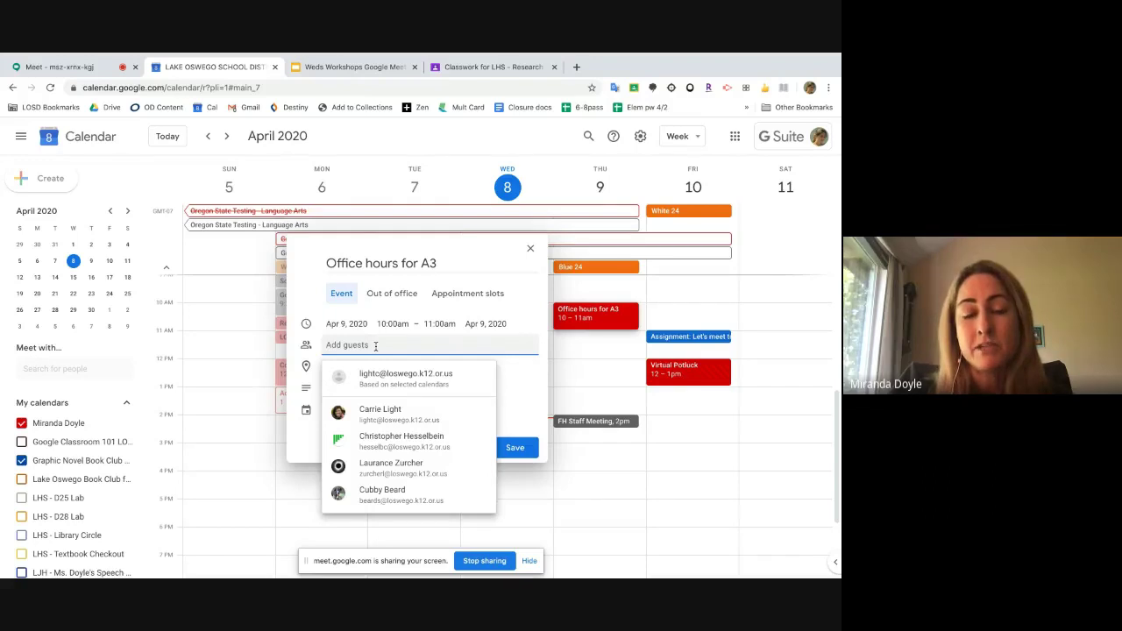
type("graphic")
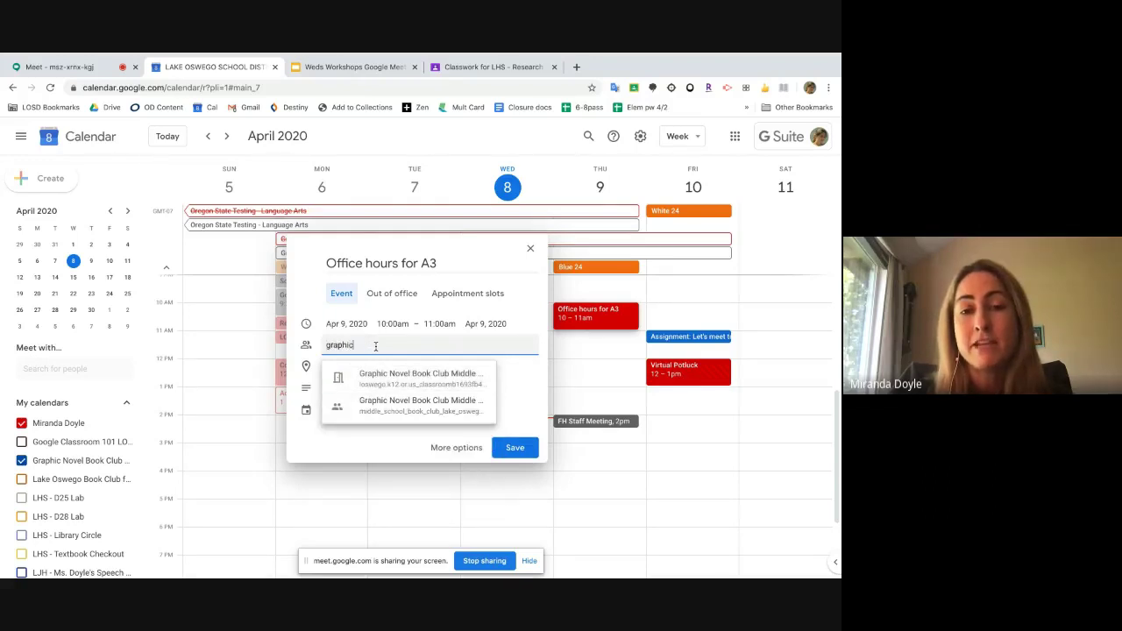
left_click(419, 379)
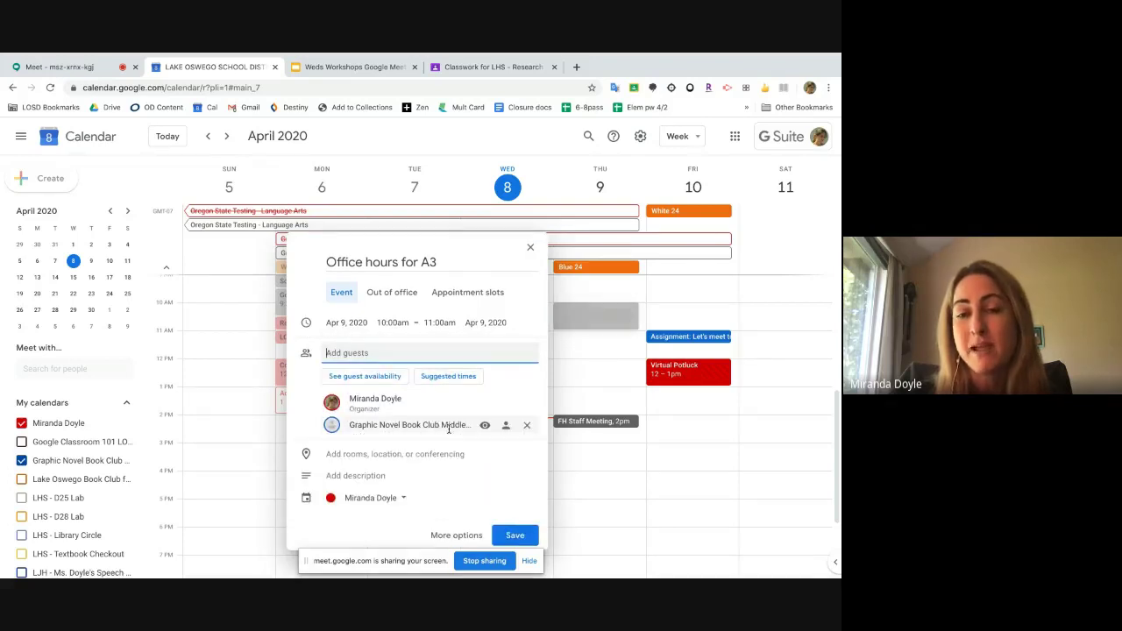
mouse_move(434, 433)
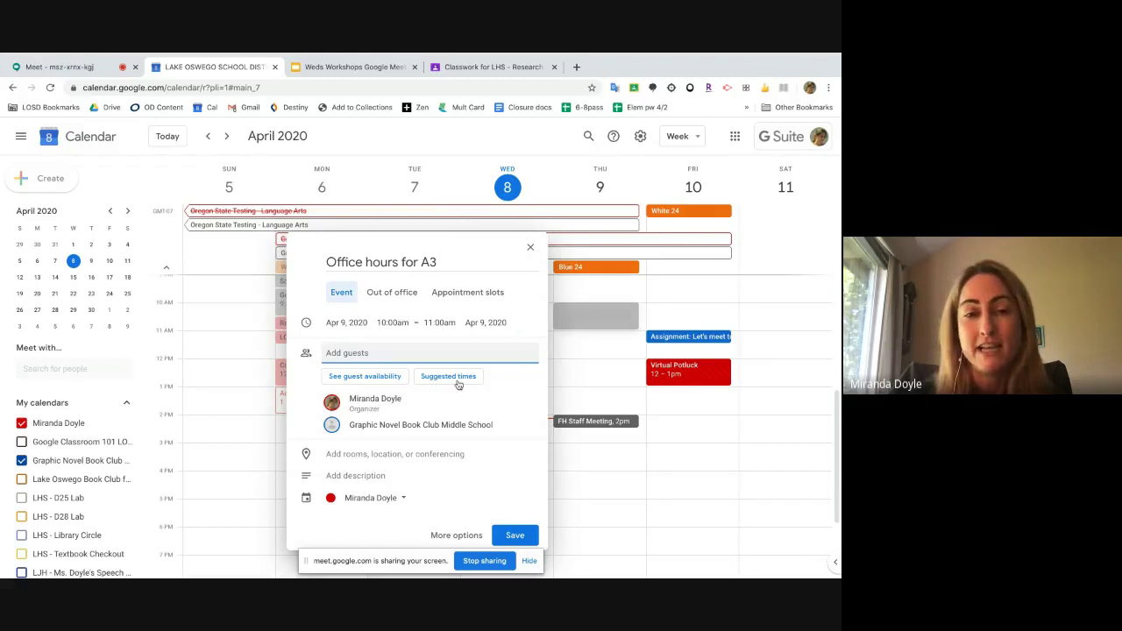
Step: Add Hangouts Meet conferencing to the event and check its joining details
left_click(444, 461)
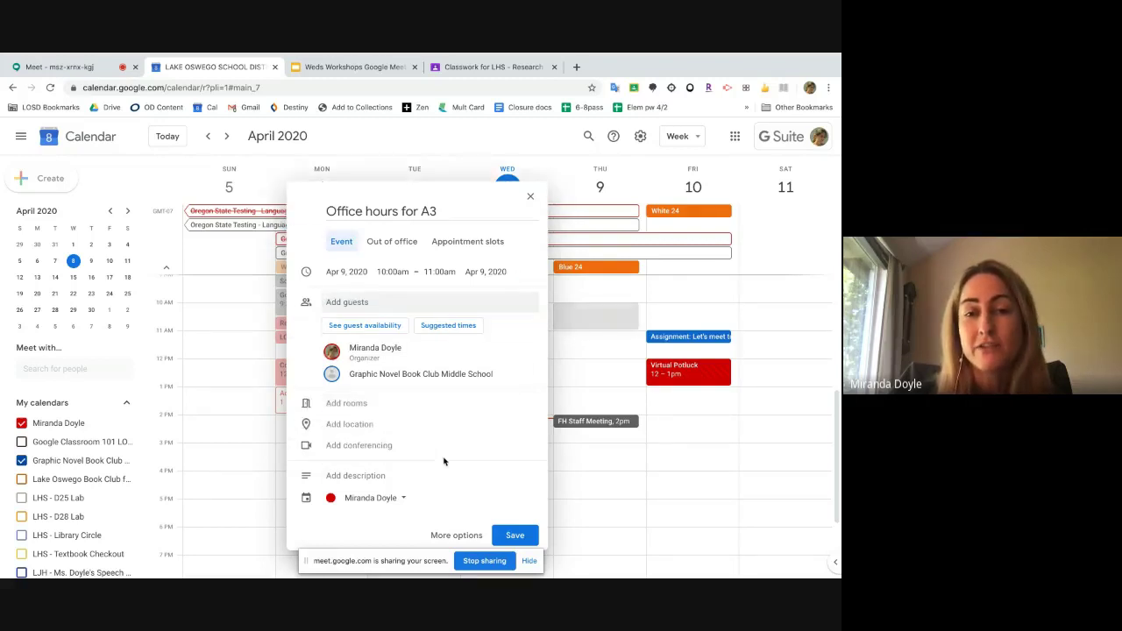
left_click(356, 448)
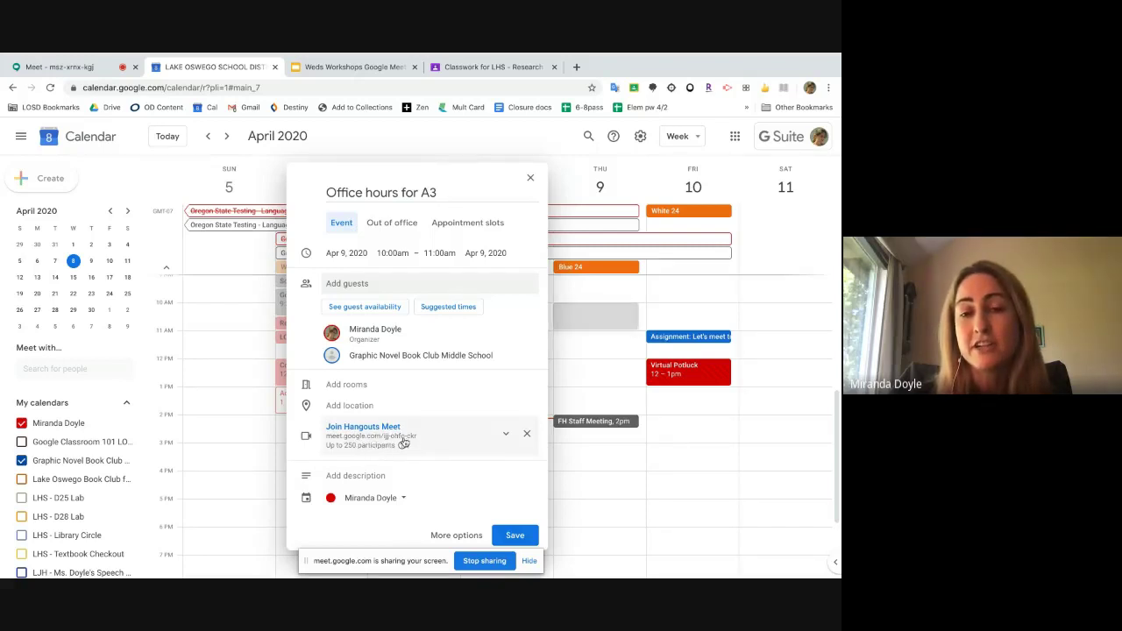
left_click(505, 435)
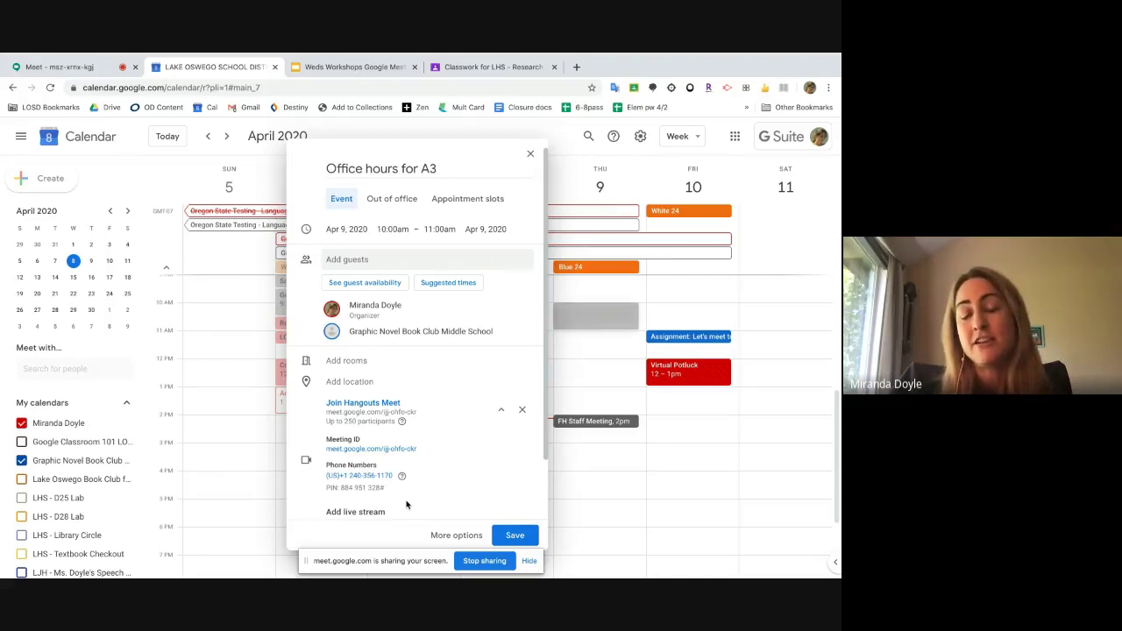
left_click(503, 412)
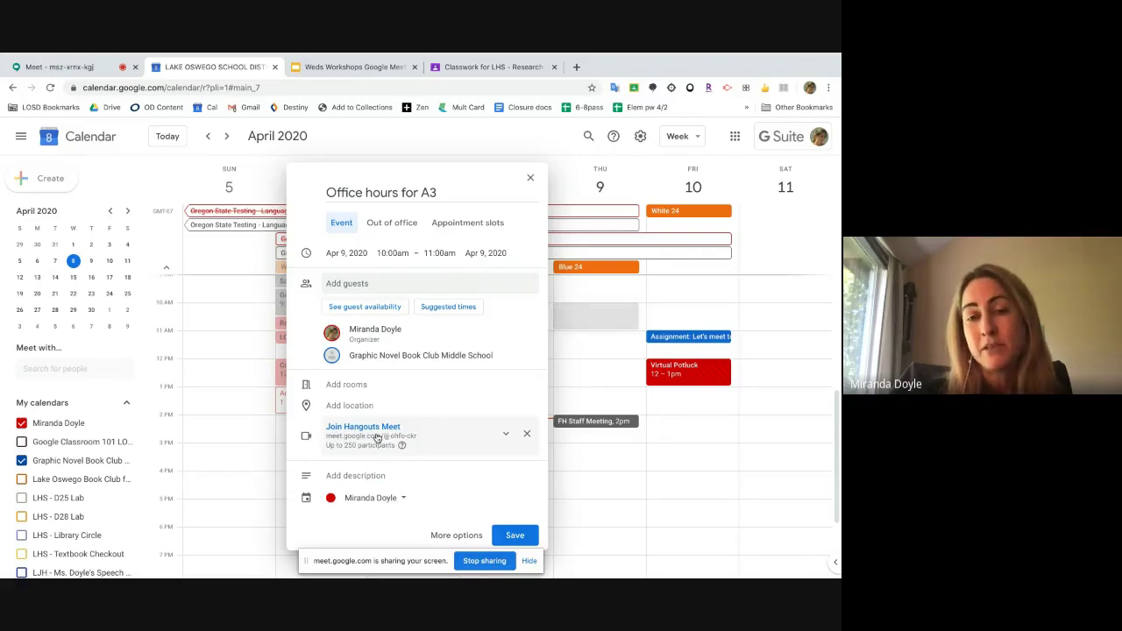
Step: Open the event's full options and turn off the guest permissions Invite others and See guest list
left_click(456, 535)
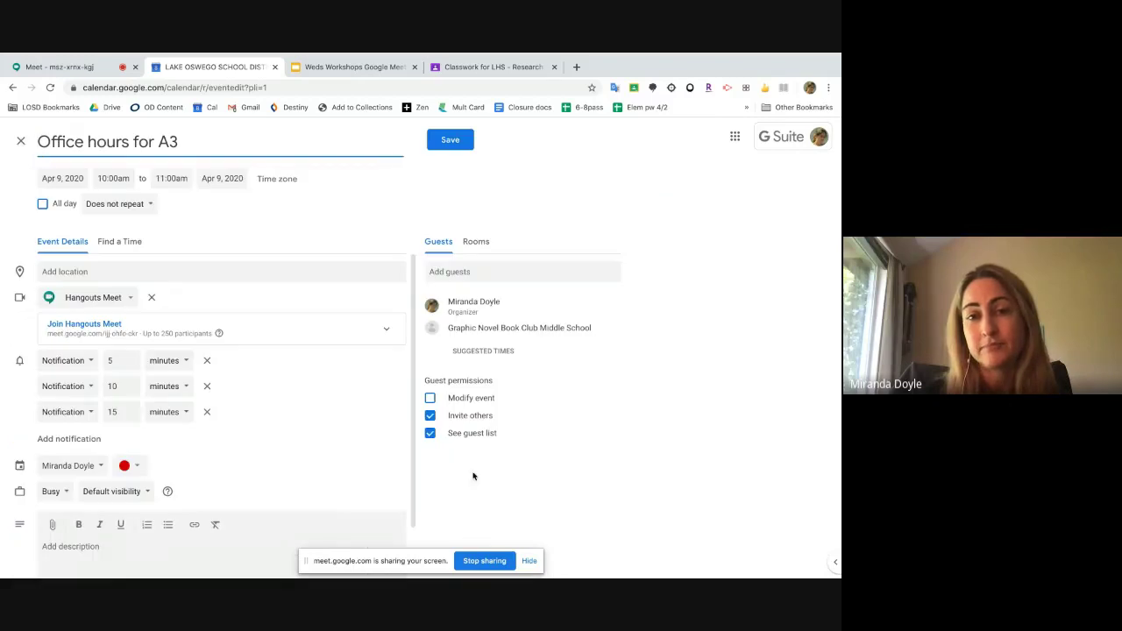
left_click(429, 415)
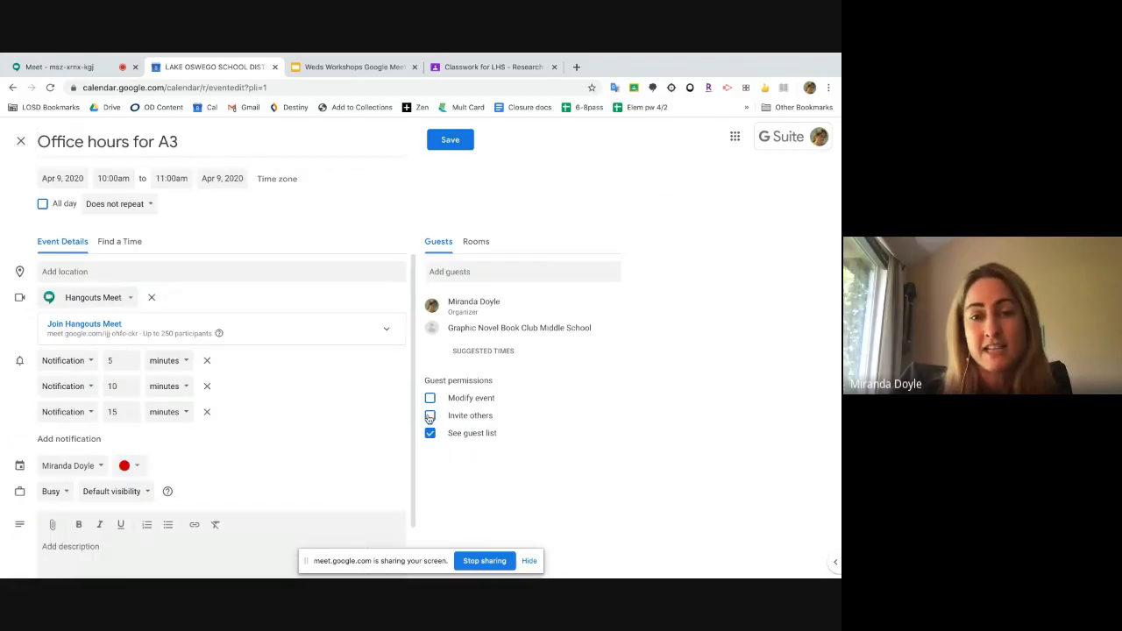
left_click(430, 433)
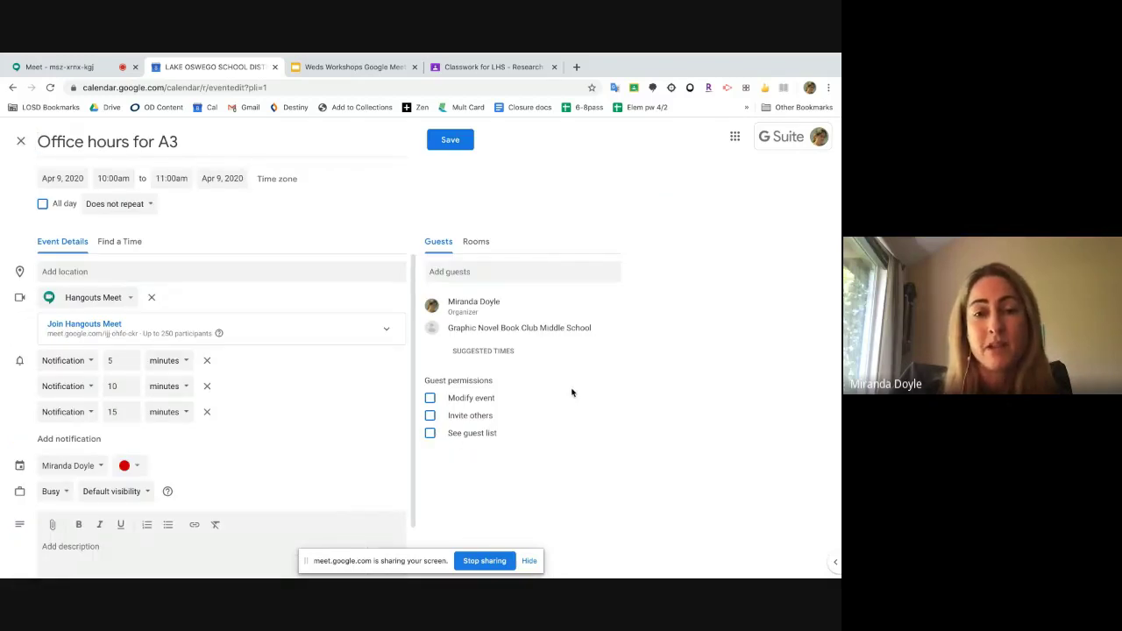
left_click_drag(496, 419, 447, 417)
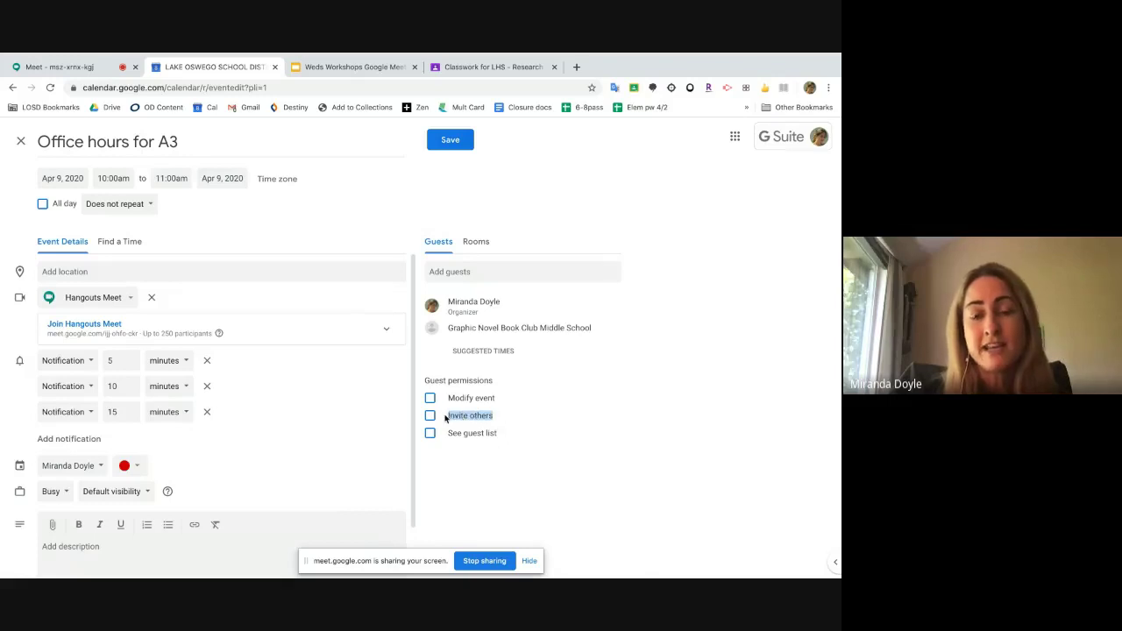
left_click(431, 416)
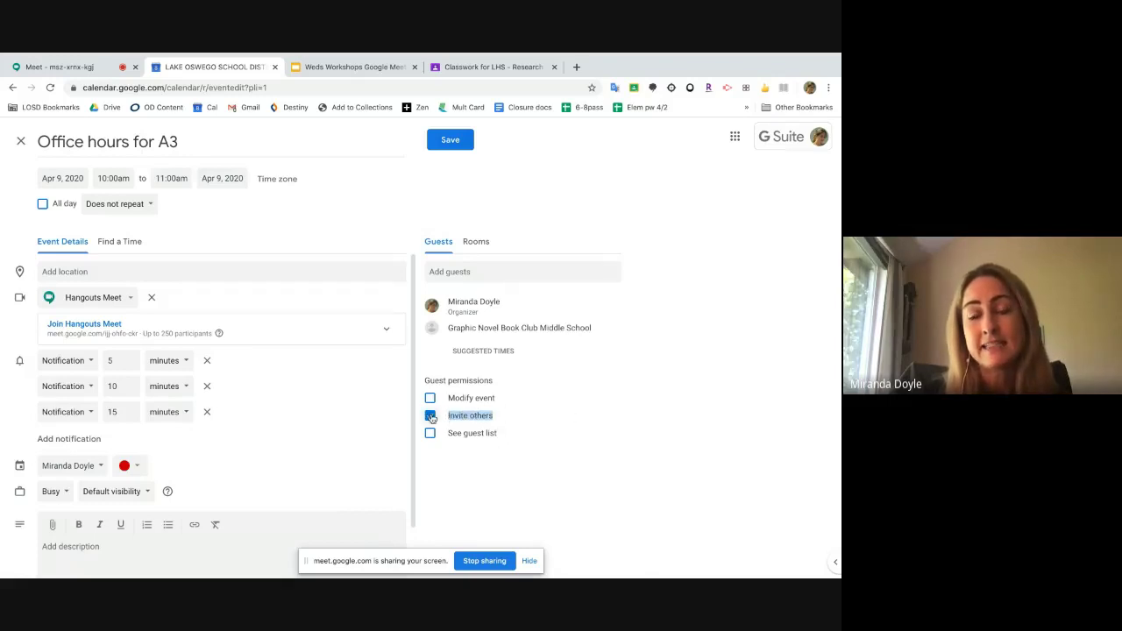
left_click(430, 417)
key("shift+Tab")
key("space")
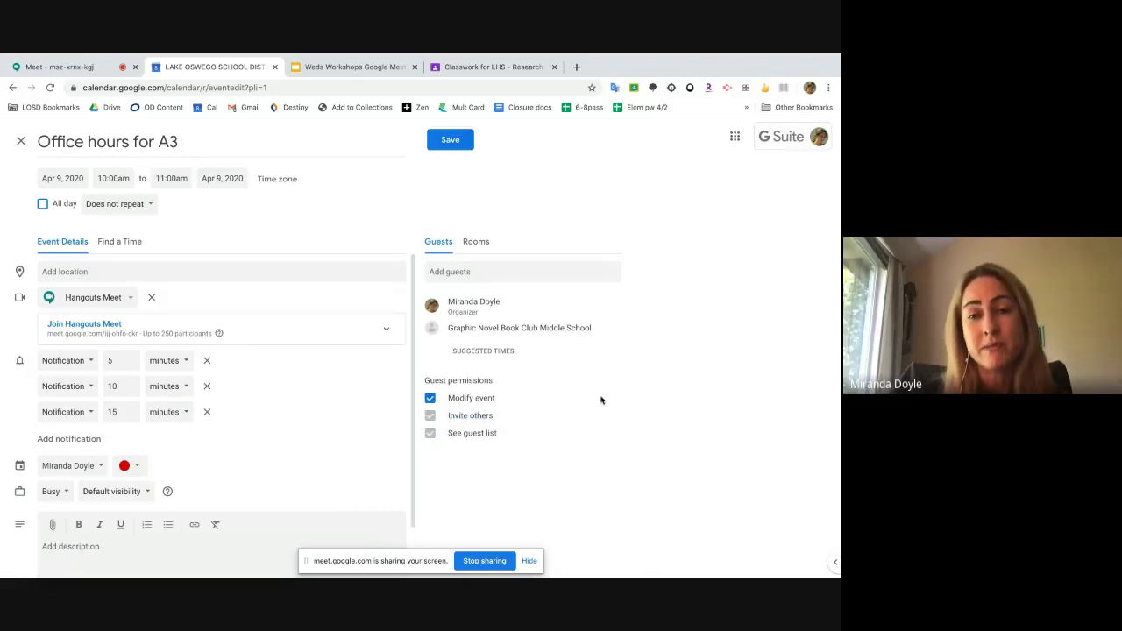
left_click(431, 398)
left_click(431, 416)
left_click(429, 434)
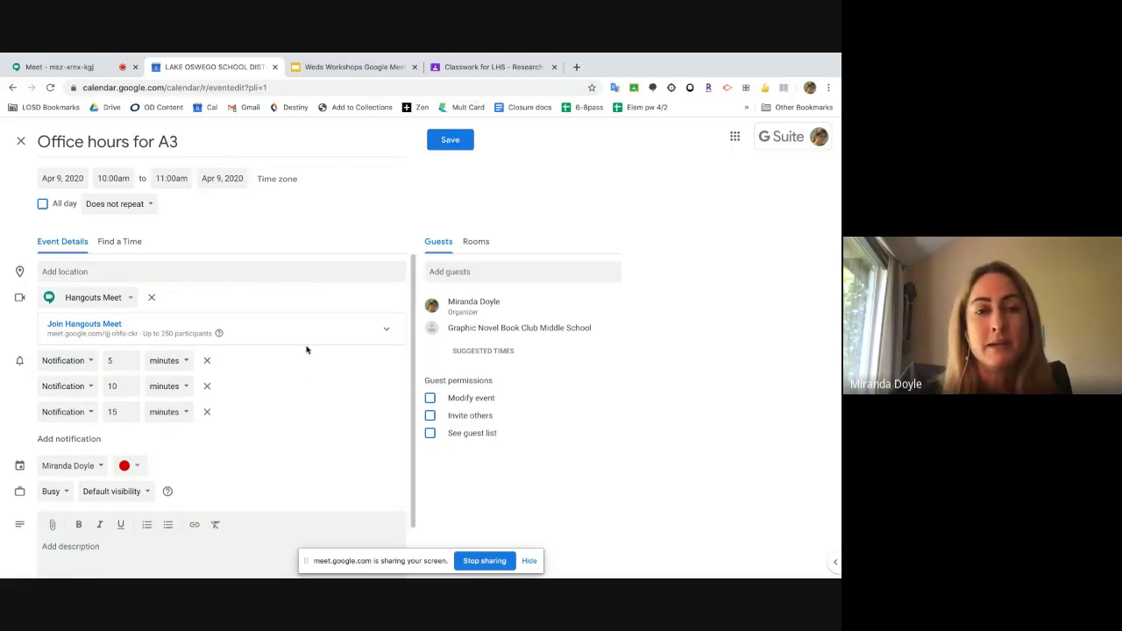
Step: Review the meeting ID, phone number and PIN in the event's expanded Hangouts Meet details
left_click(389, 330)
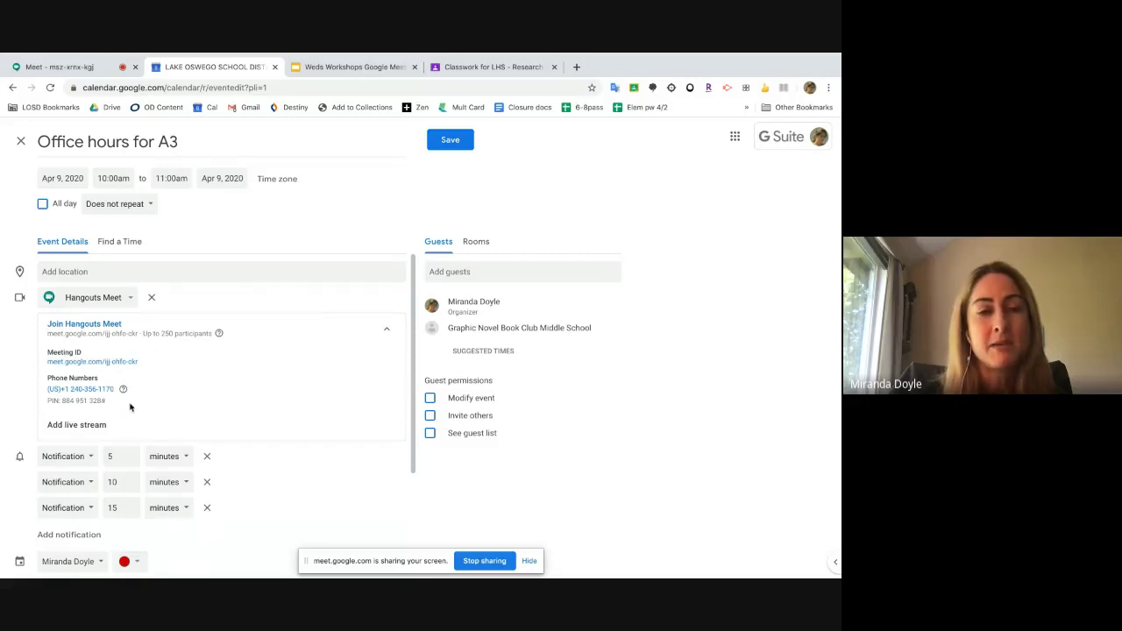
left_click_drag(121, 402, 44, 354)
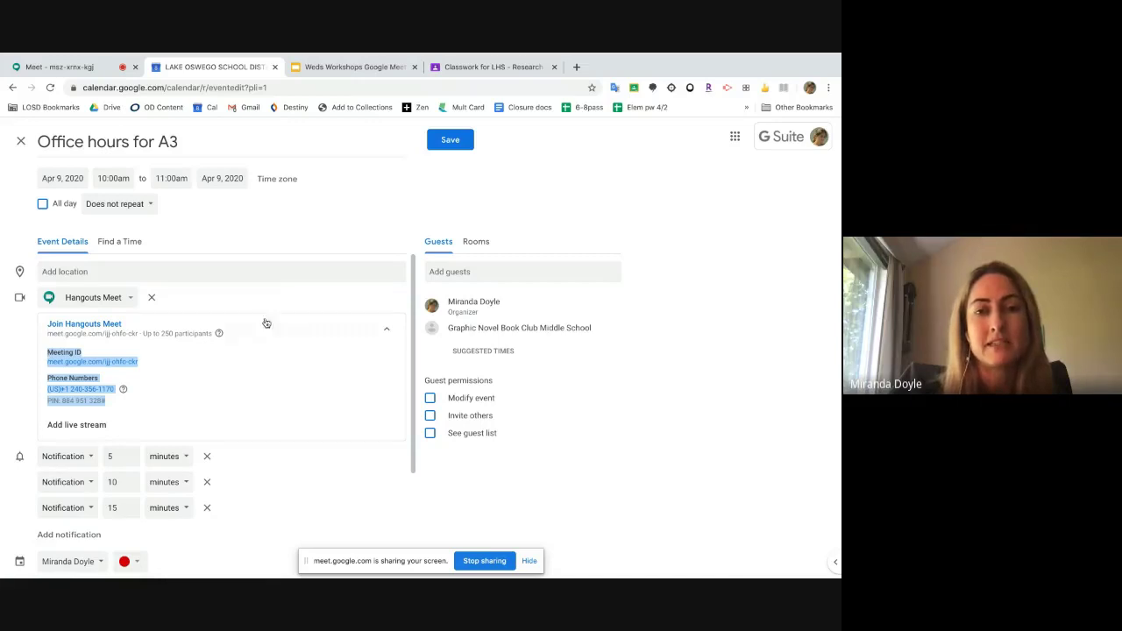
left_click(662, 220)
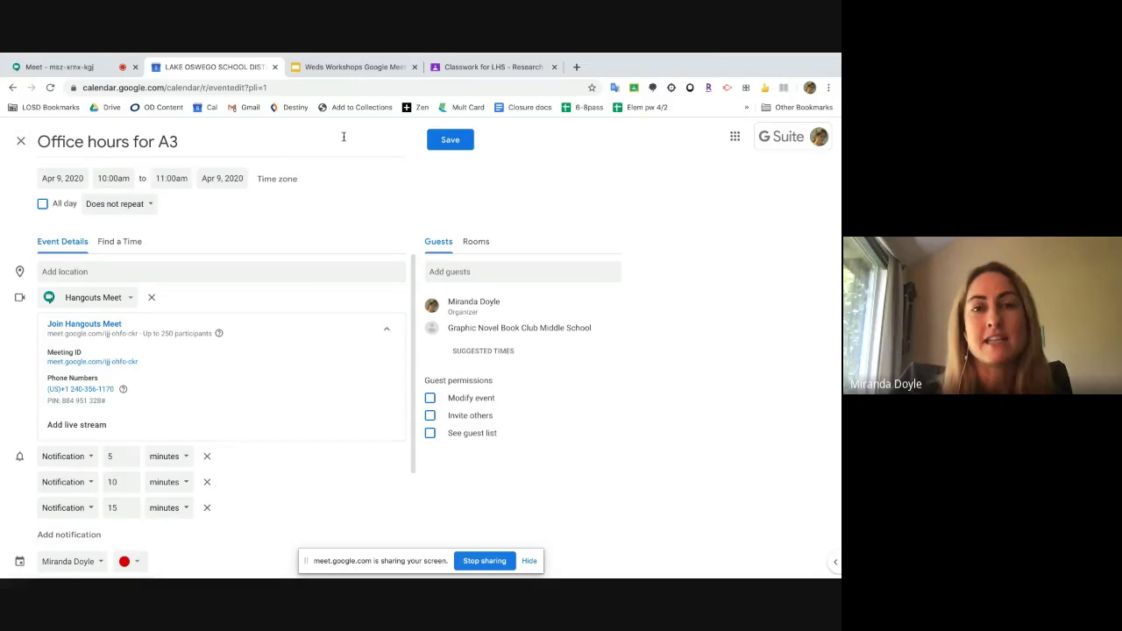
Step: Save the event, send invitation emails to its guests, and open the saved event's details
left_click(457, 142)
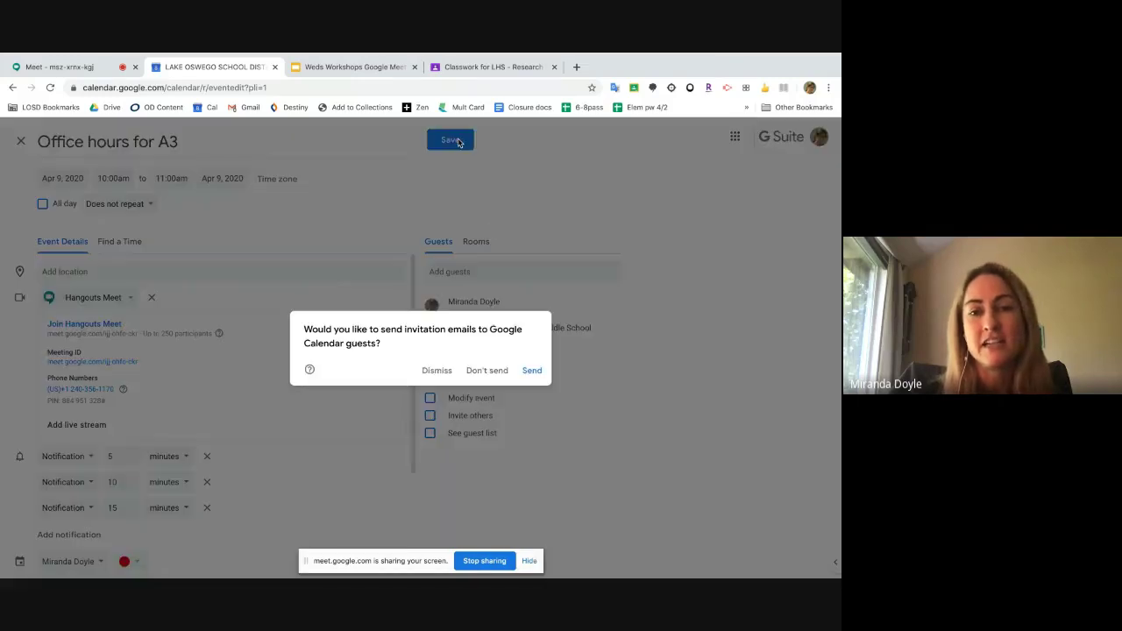
left_click(533, 371)
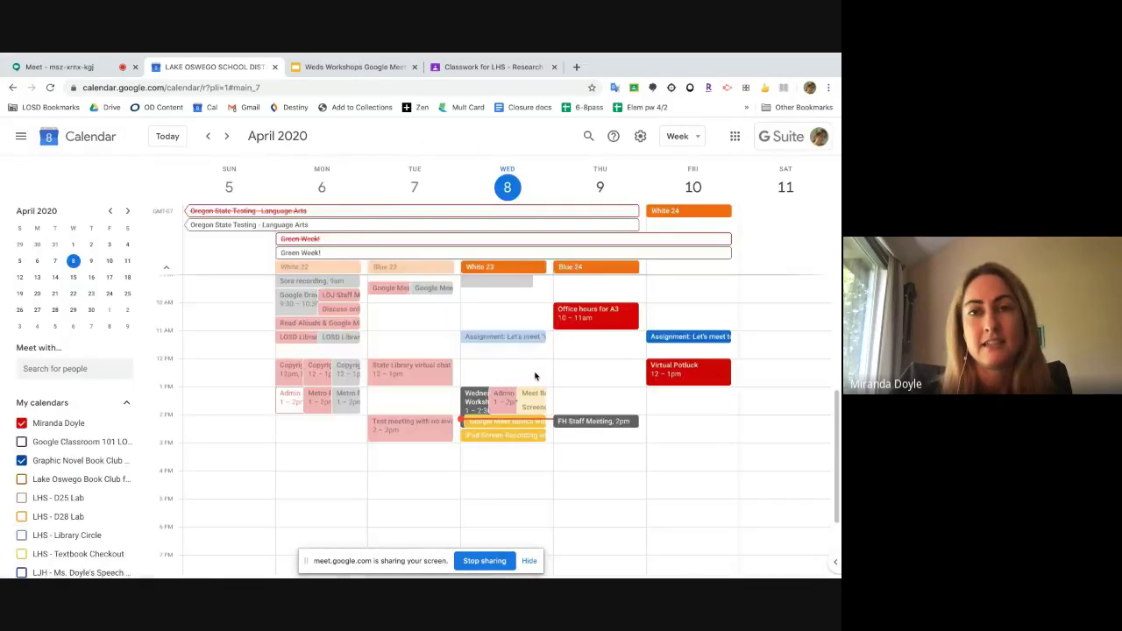
left_click(590, 317)
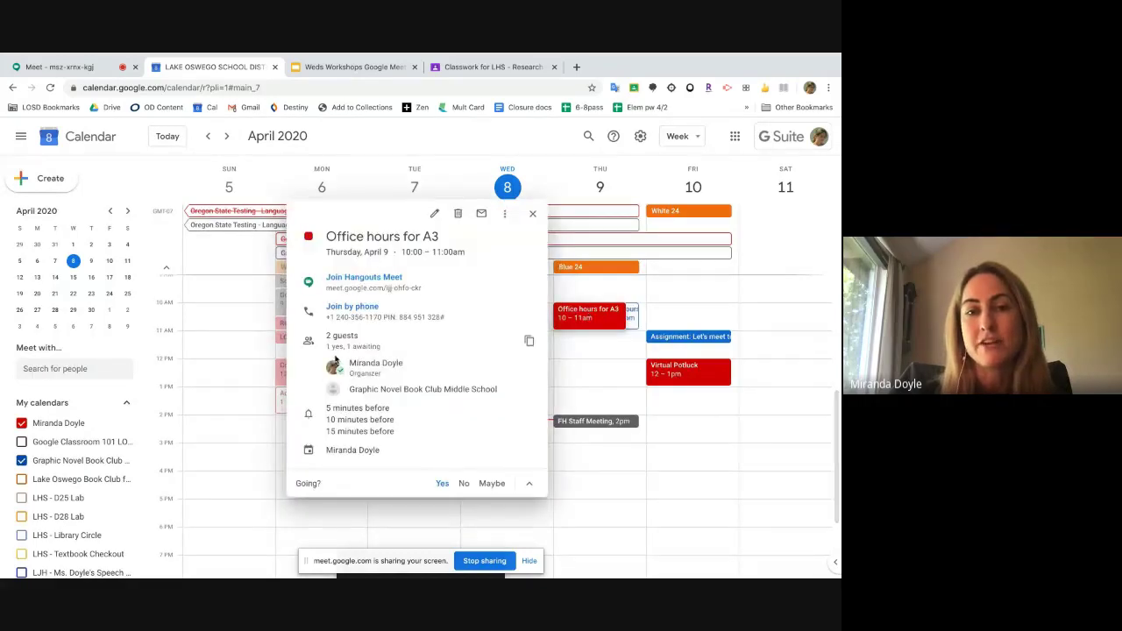
Step: Switch to the LHS - Research Skills class in Google Classroom and start a new assignment in its classwork
left_click(88, 67)
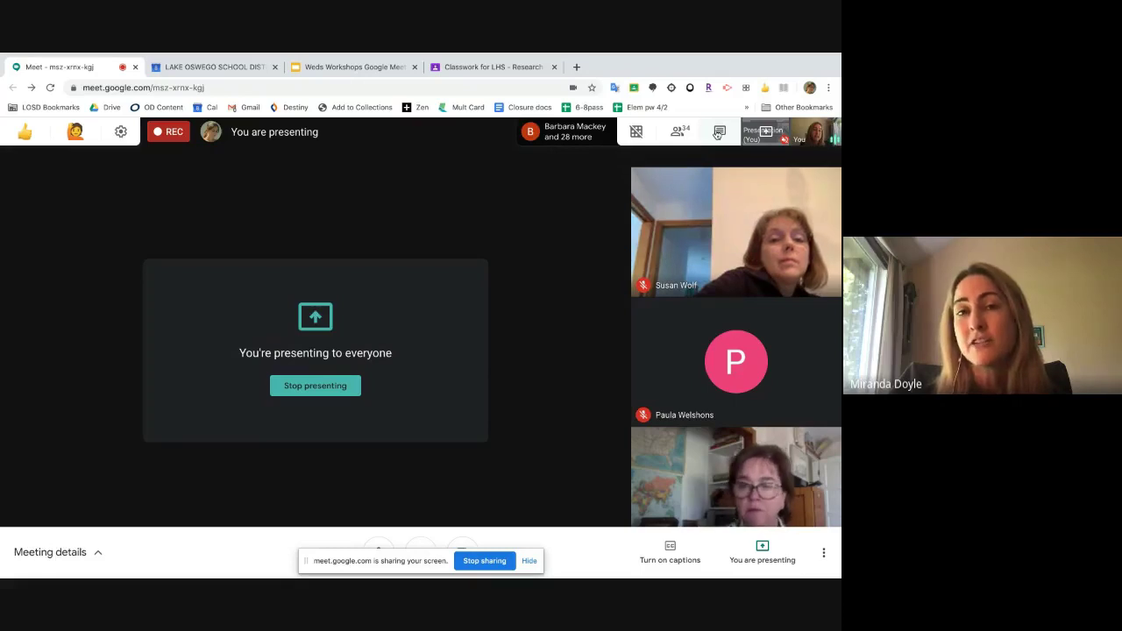
left_click(500, 67)
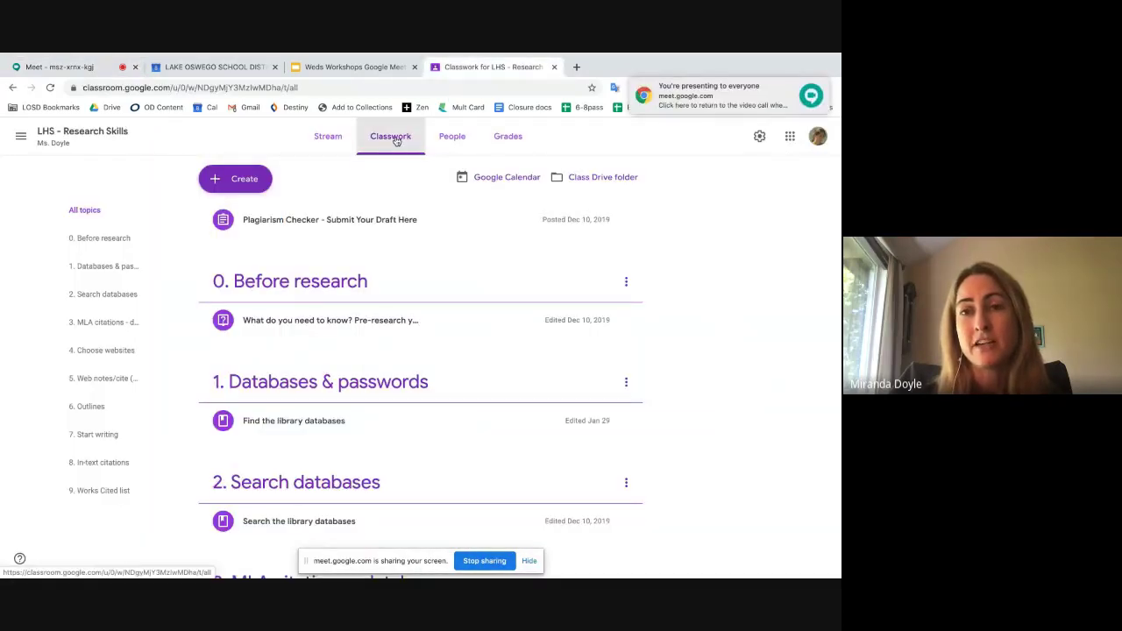
left_click(246, 185)
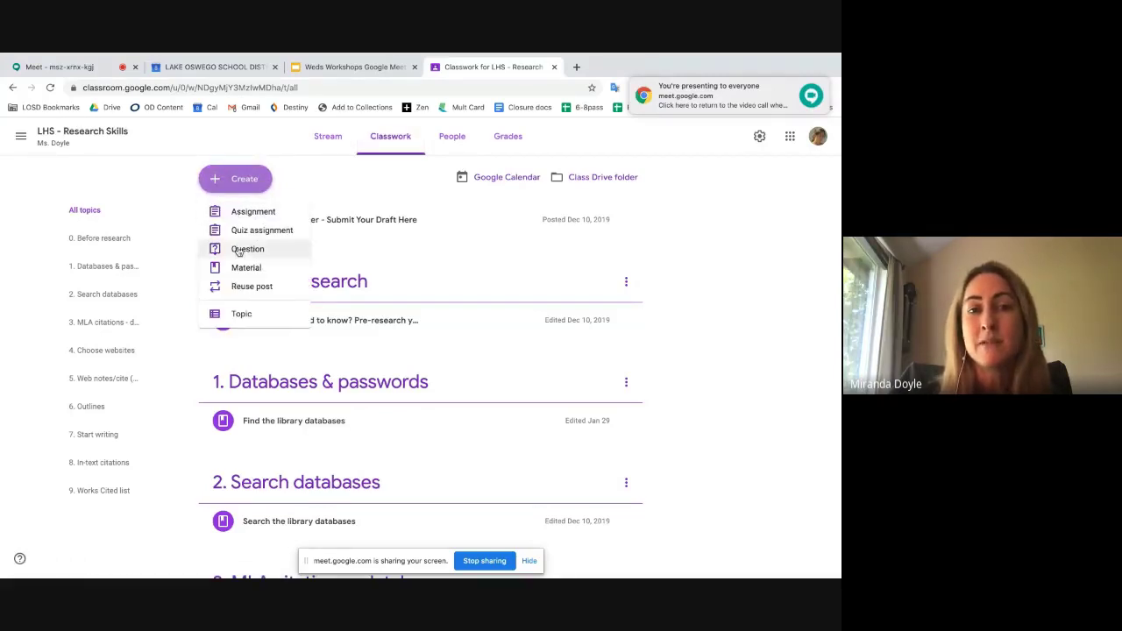
left_click(254, 212)
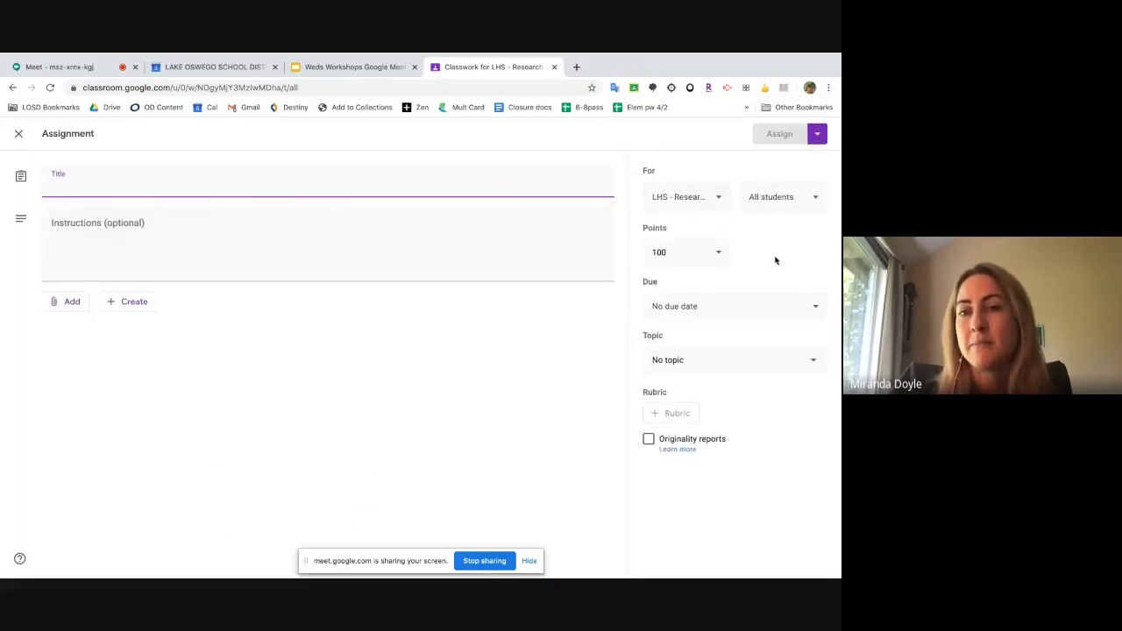
Step: Make the assignment ungraded and set its due date to Apr 10, 2020 at 10:00 AM
left_click(694, 253)
left_click(669, 282)
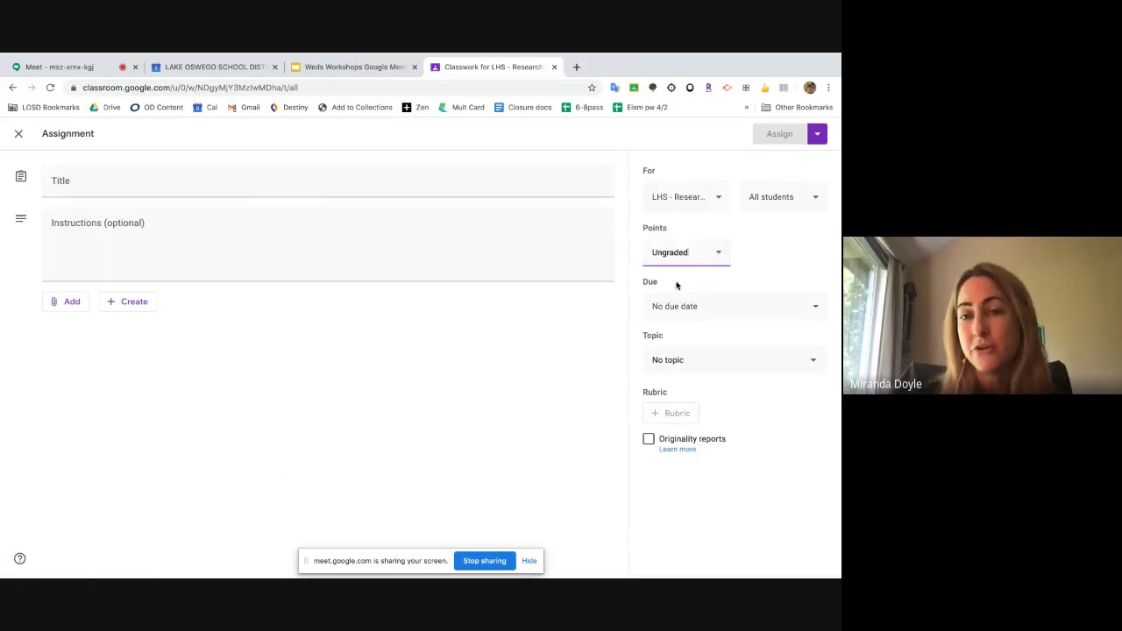
left_click(739, 309)
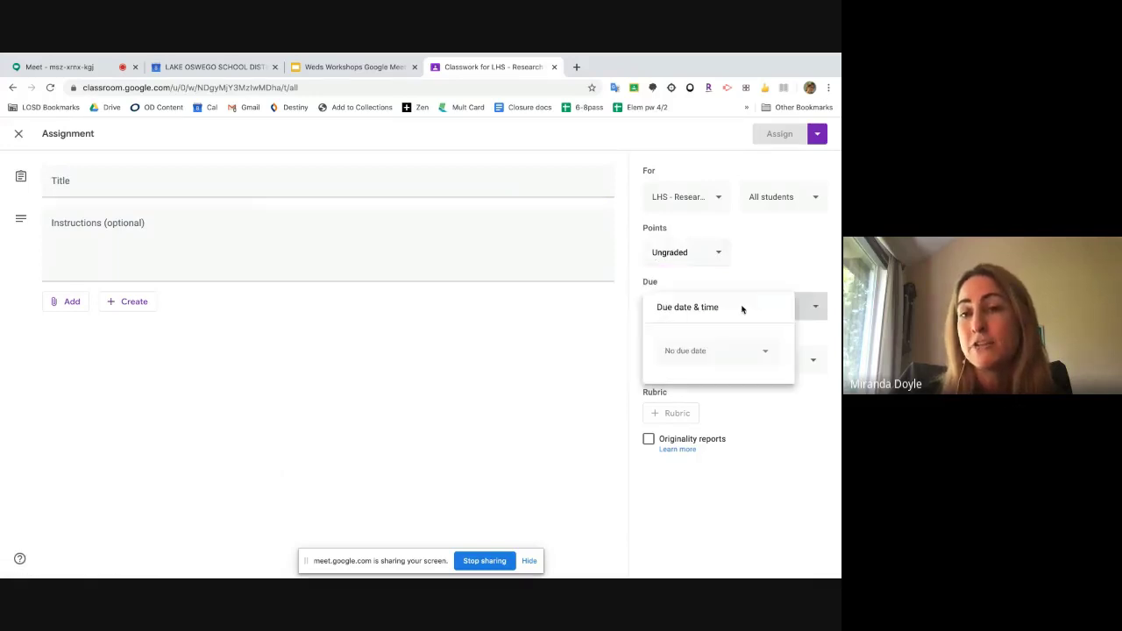
left_click(713, 352)
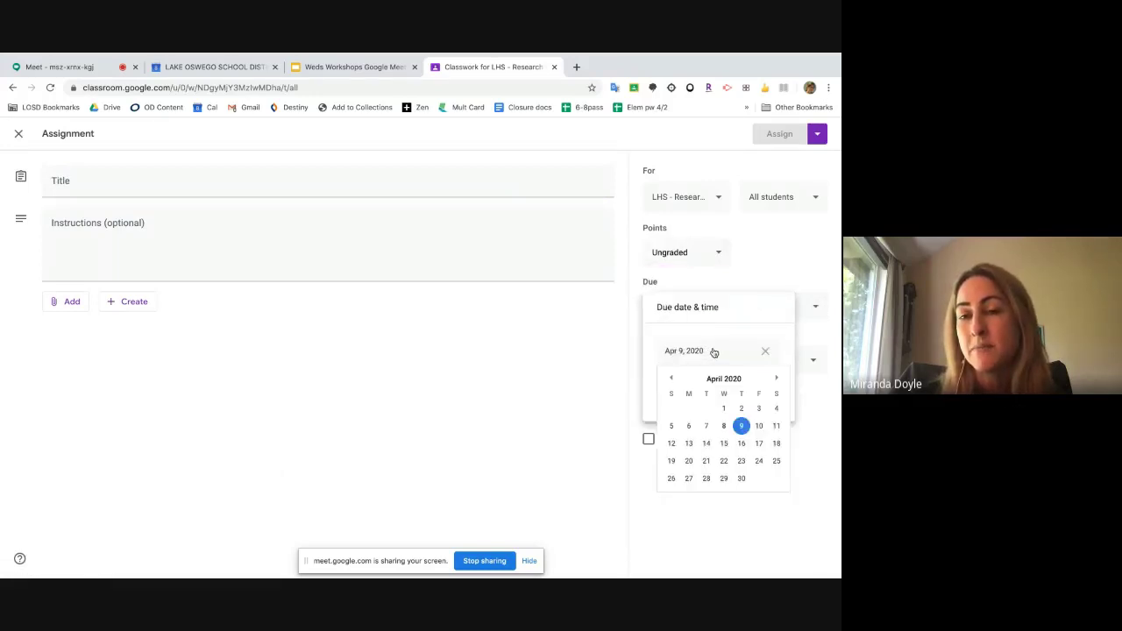
left_click(758, 426)
left_click(715, 392)
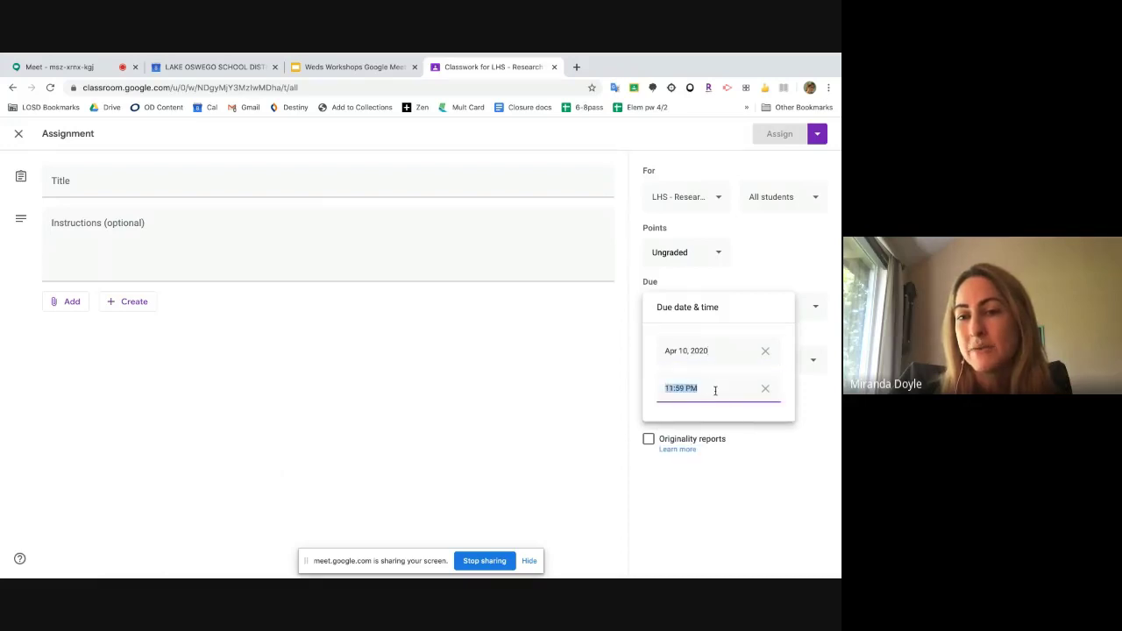
type("1")
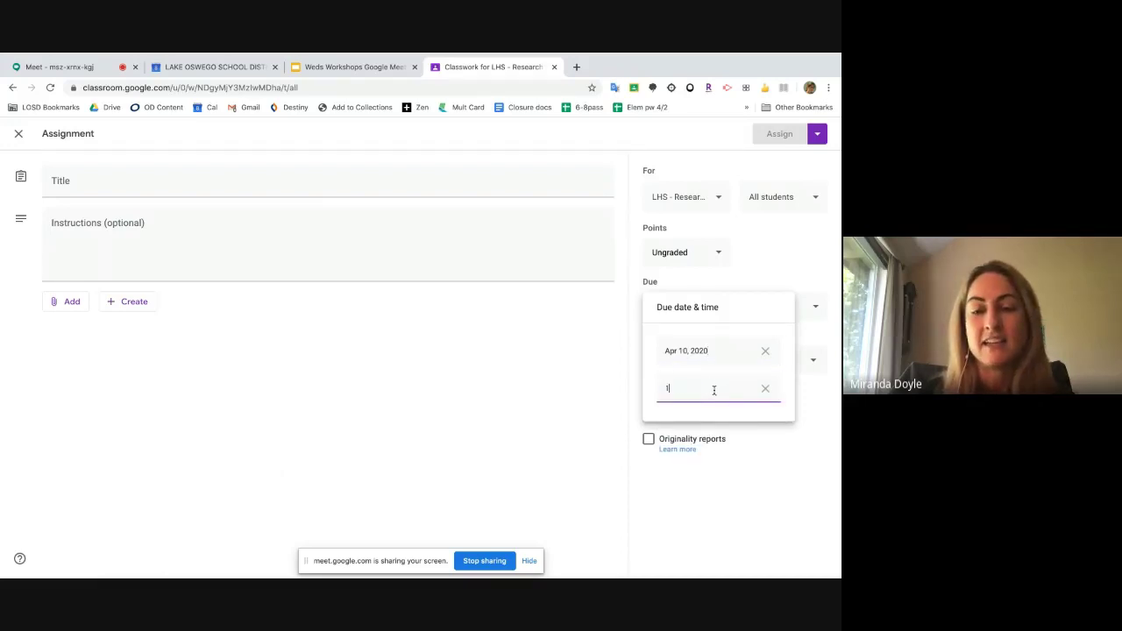
type("0am")
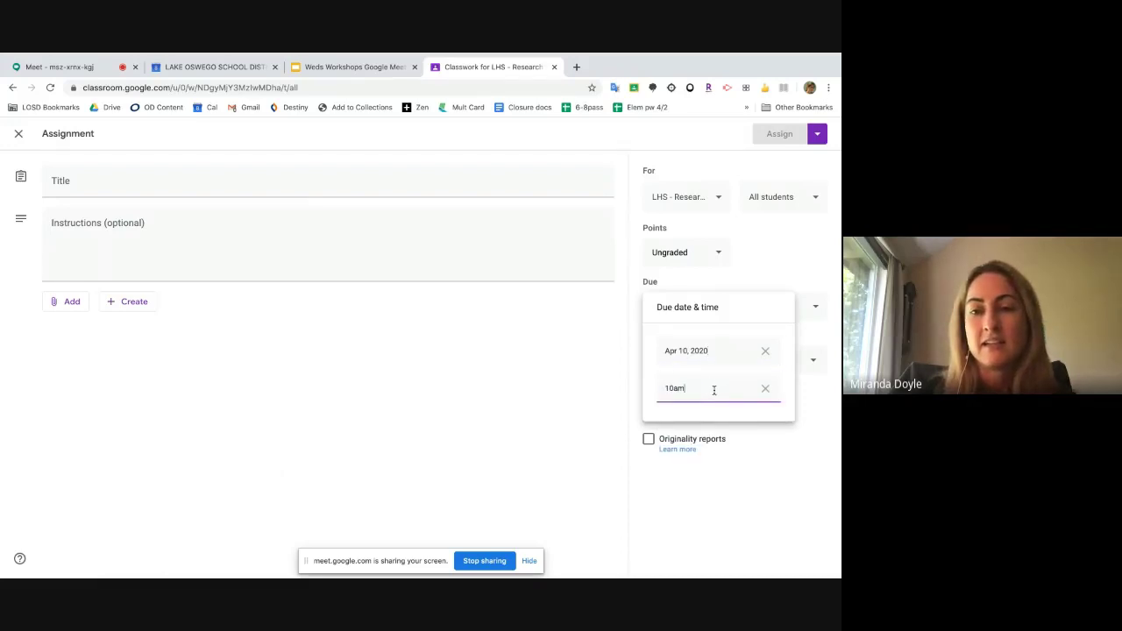
left_click(764, 446)
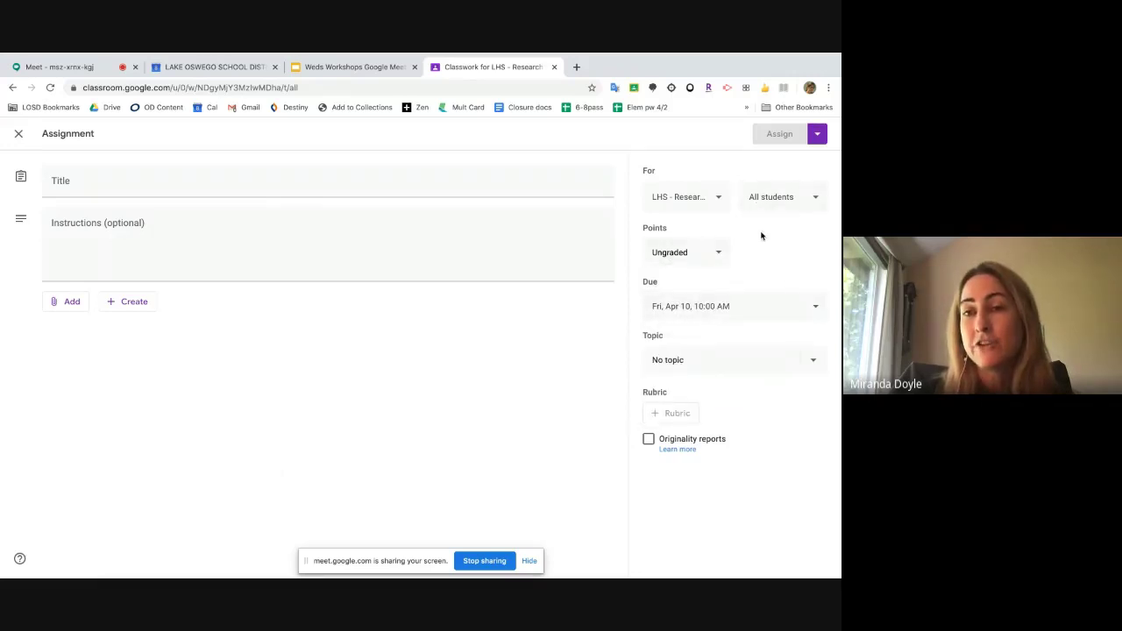
left_click(823, 199)
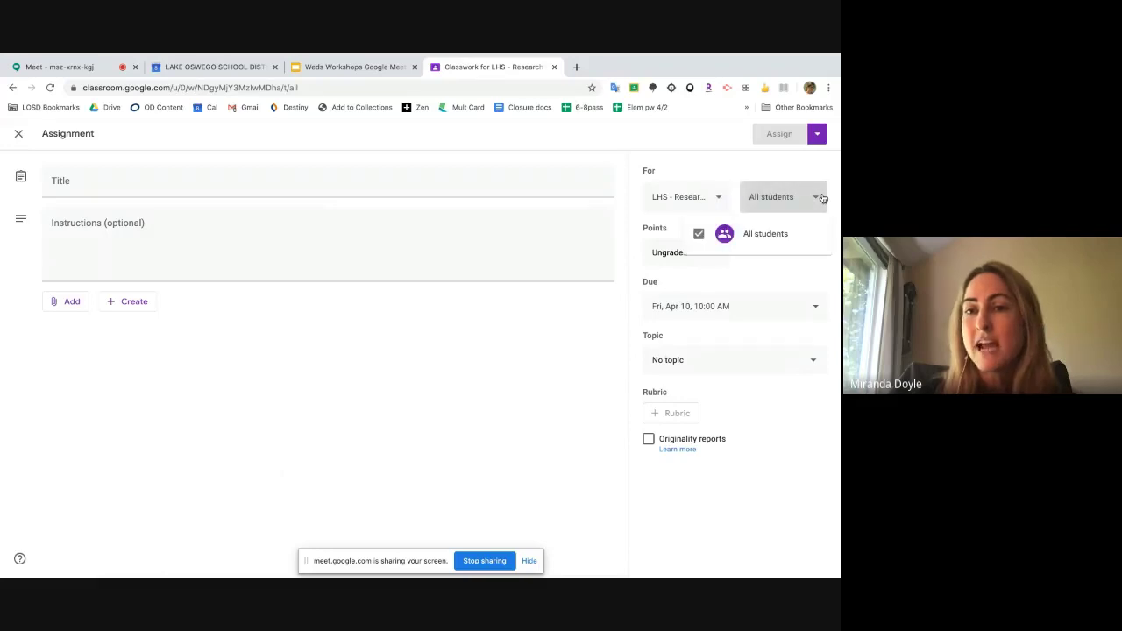
left_click(788, 276)
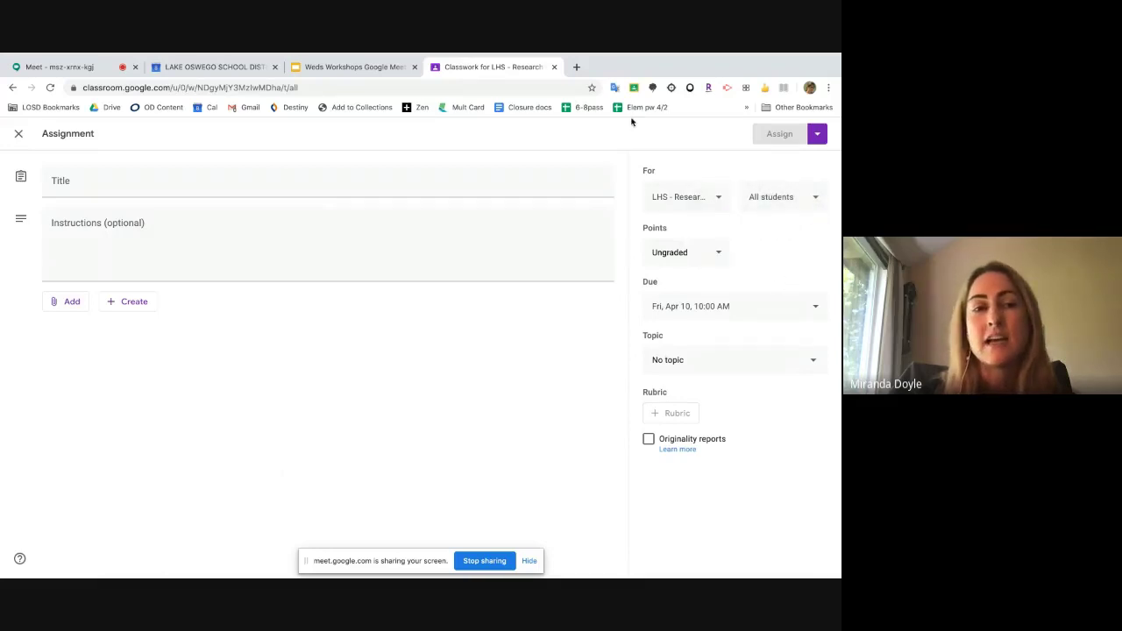
Step: Title the assignment "Office Hours Thursday 10am"
left_click(240, 180)
type("Office Hou")
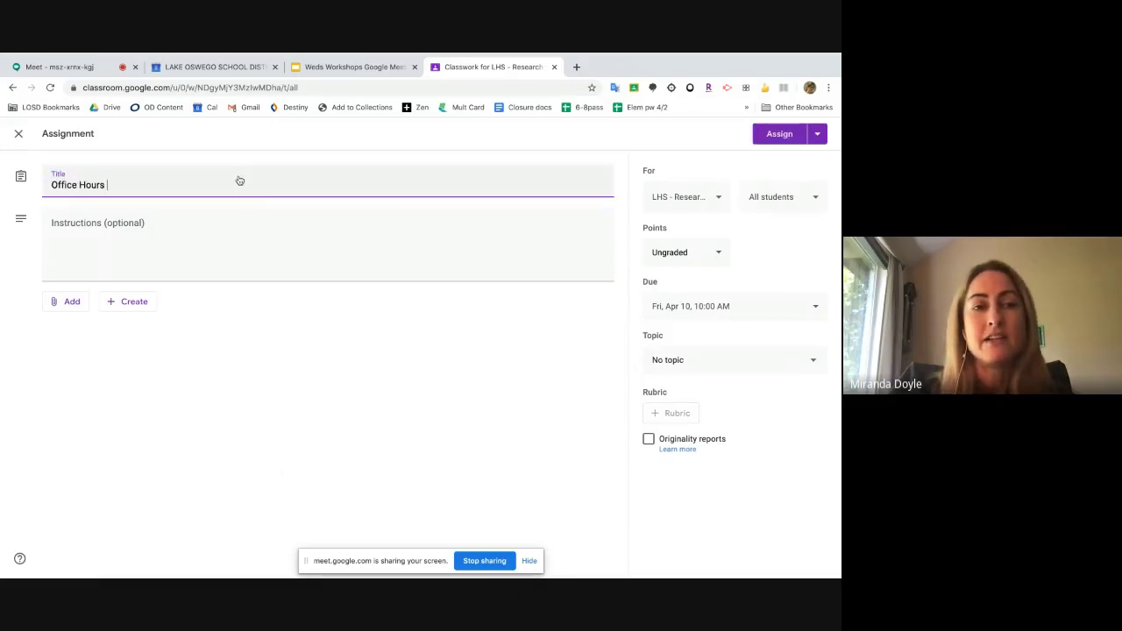
type("rs Thurs")
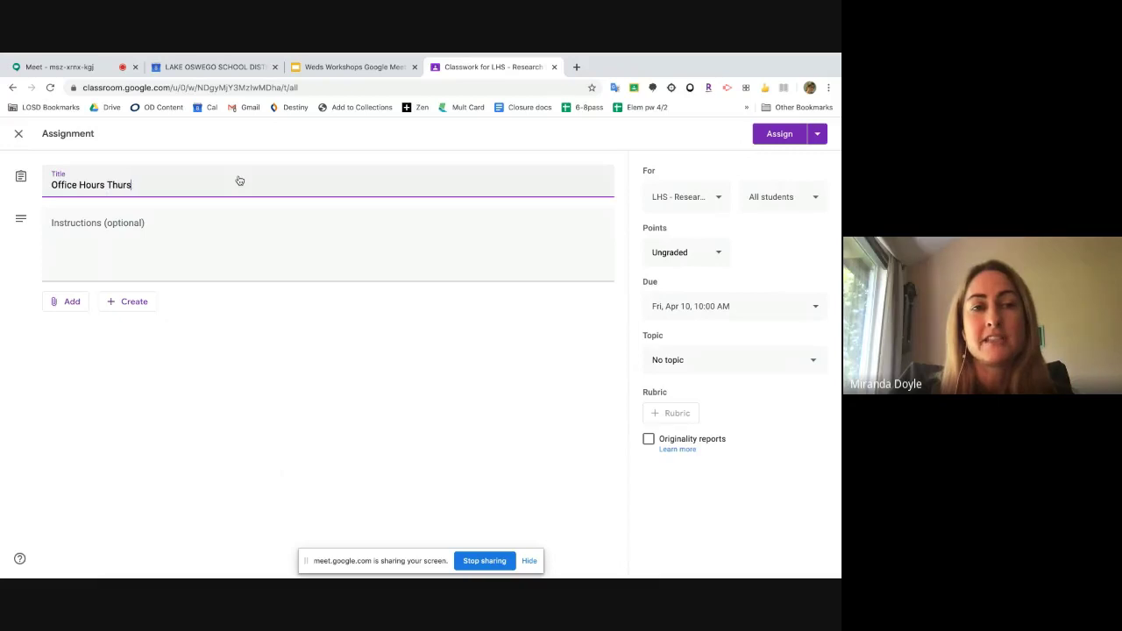
type("day 10")
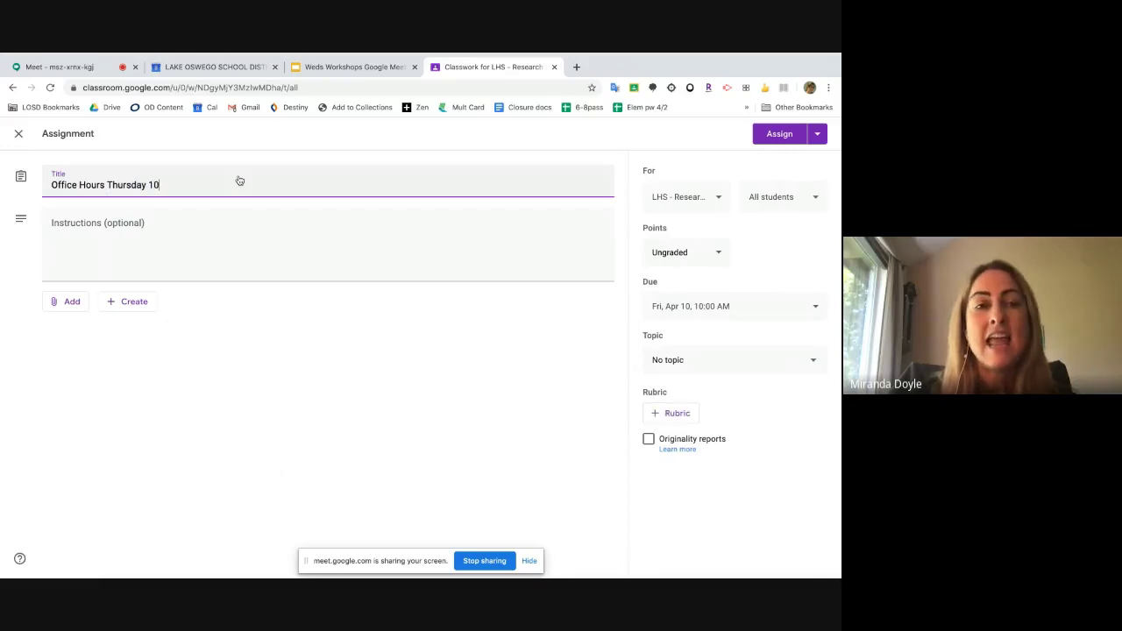
type("am")
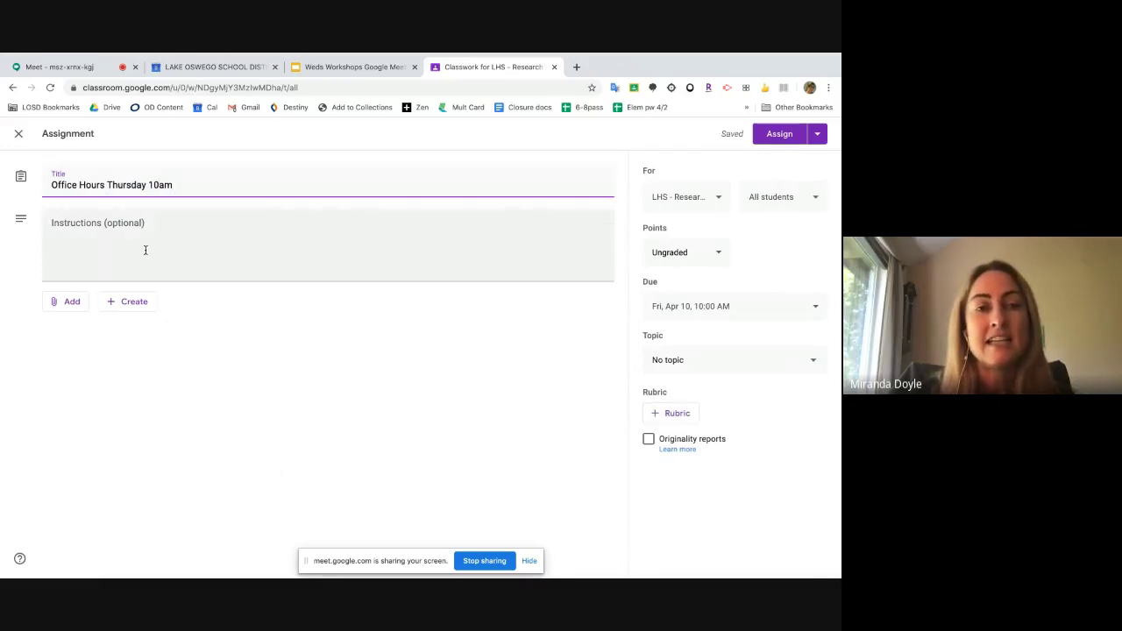
Step: Paste the copied meeting link, phone number and PIN into the instructions and assign the assignment to the class
left_click(145, 251)
key("ctrl+v")
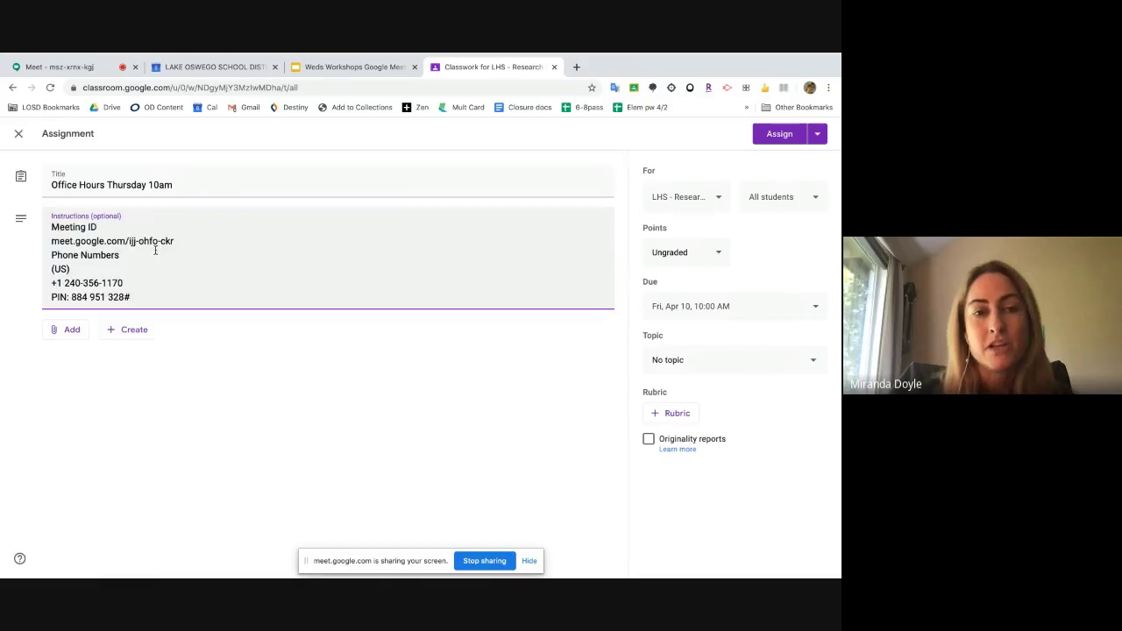
left_click(777, 135)
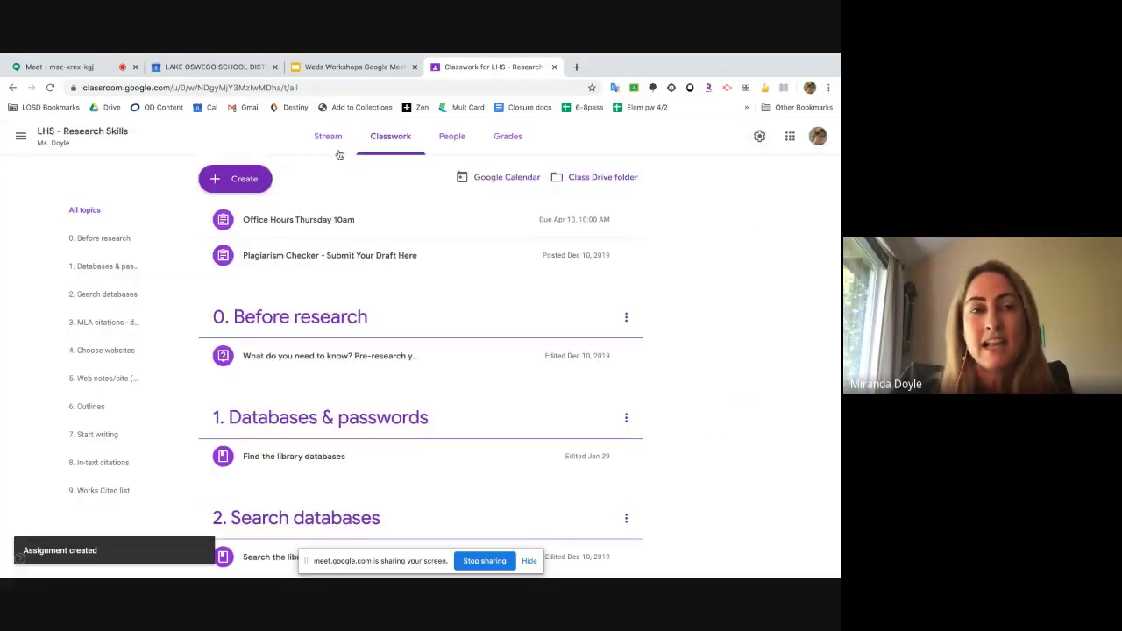
Step: Look through the list of classes, and switch to the Google Meet call to read its chat
left_click(21, 136)
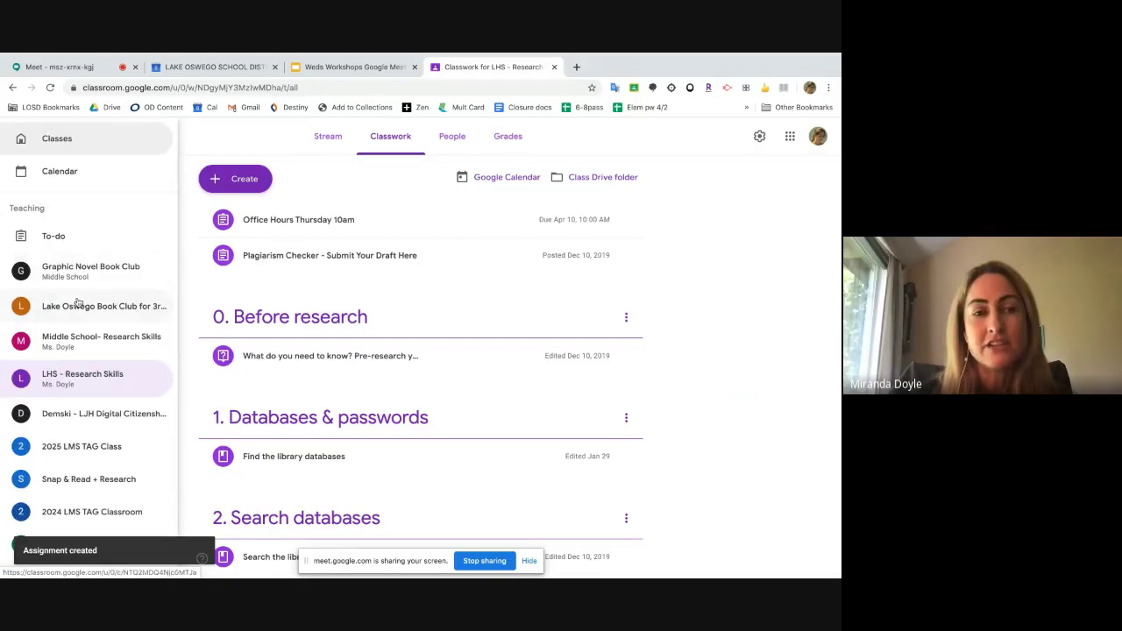
scroll(76, 303, "down", 5)
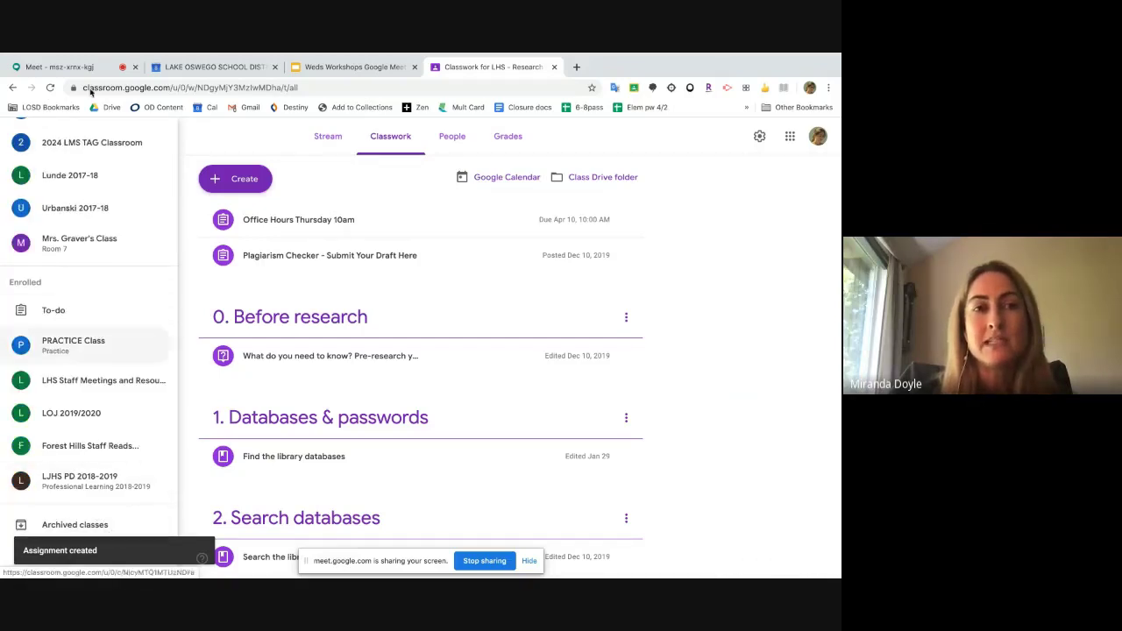
left_click(61, 67)
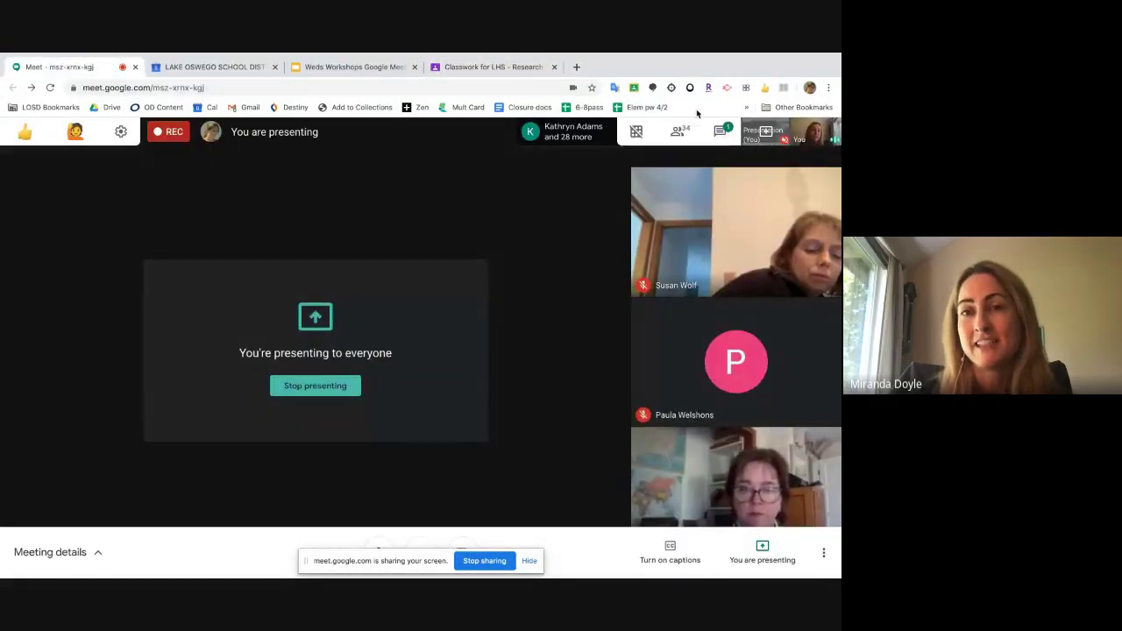
left_click(720, 131)
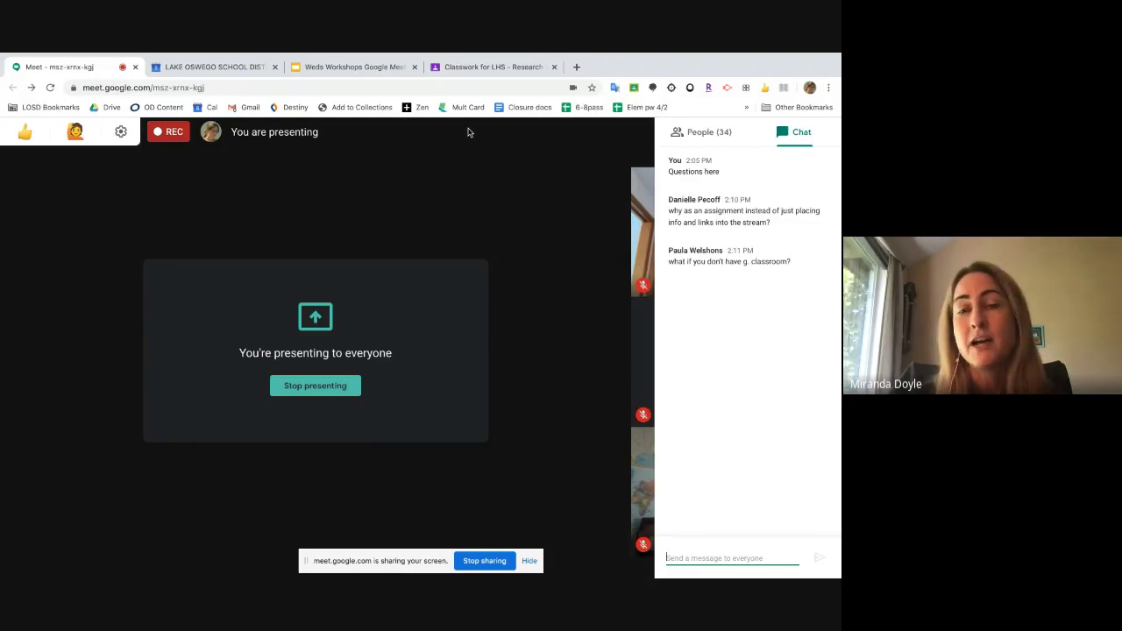
Step: Return to Google Classroom and look through the teacher's To-do list of work to review for all classes
left_click(491, 69)
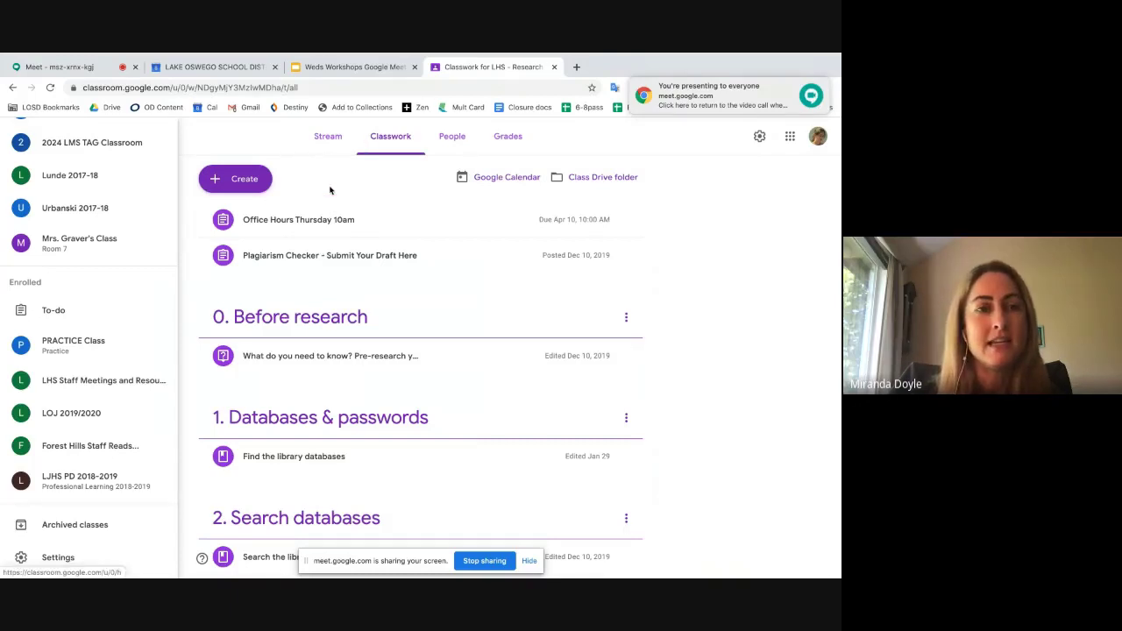
scroll(100, 255, "up", 5)
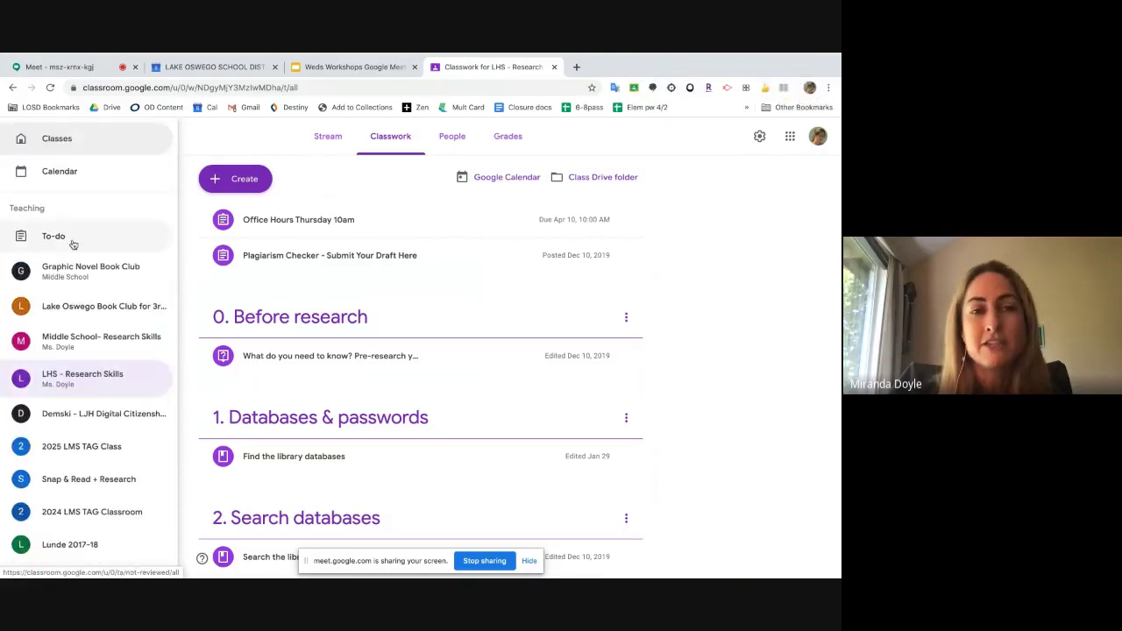
left_click(74, 244)
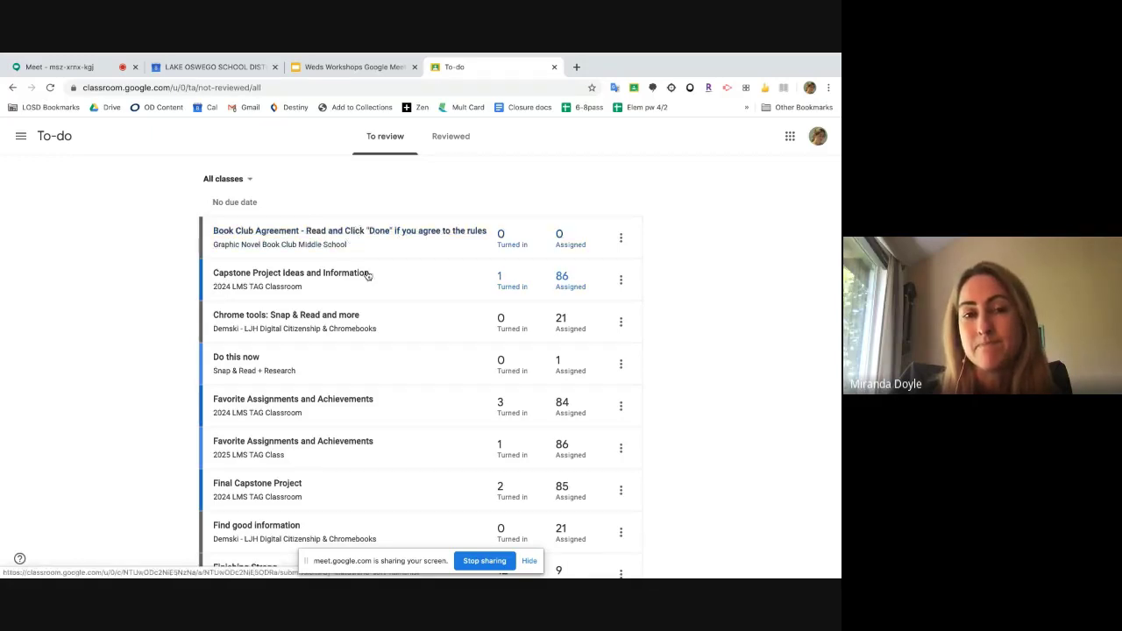
scroll(372, 279, "down", 1)
scroll(371, 281, "down", 5)
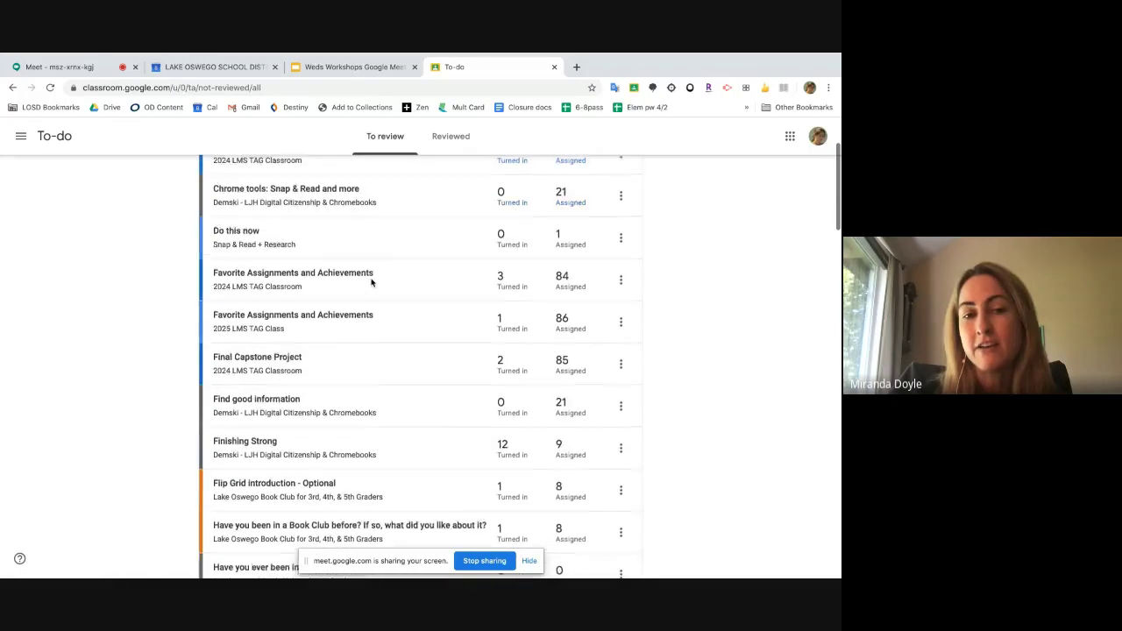
scroll(371, 281, "up", 6)
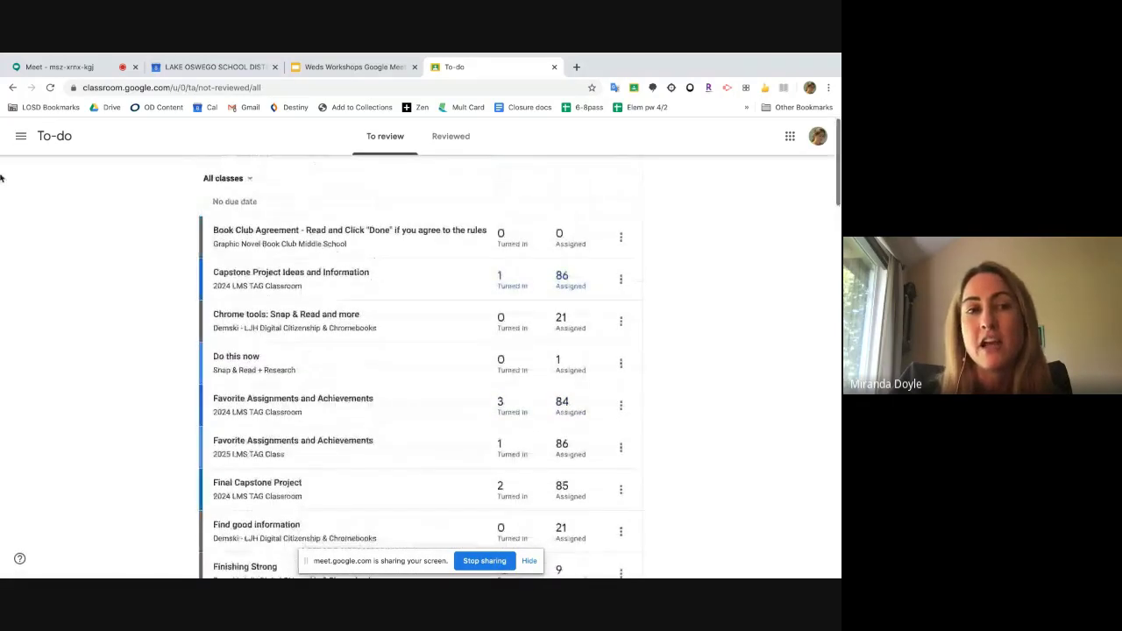
Step: View the week's assignments in the Classroom calendar and check the Google Meet chat for new messages
left_click(21, 140)
left_click(46, 170)
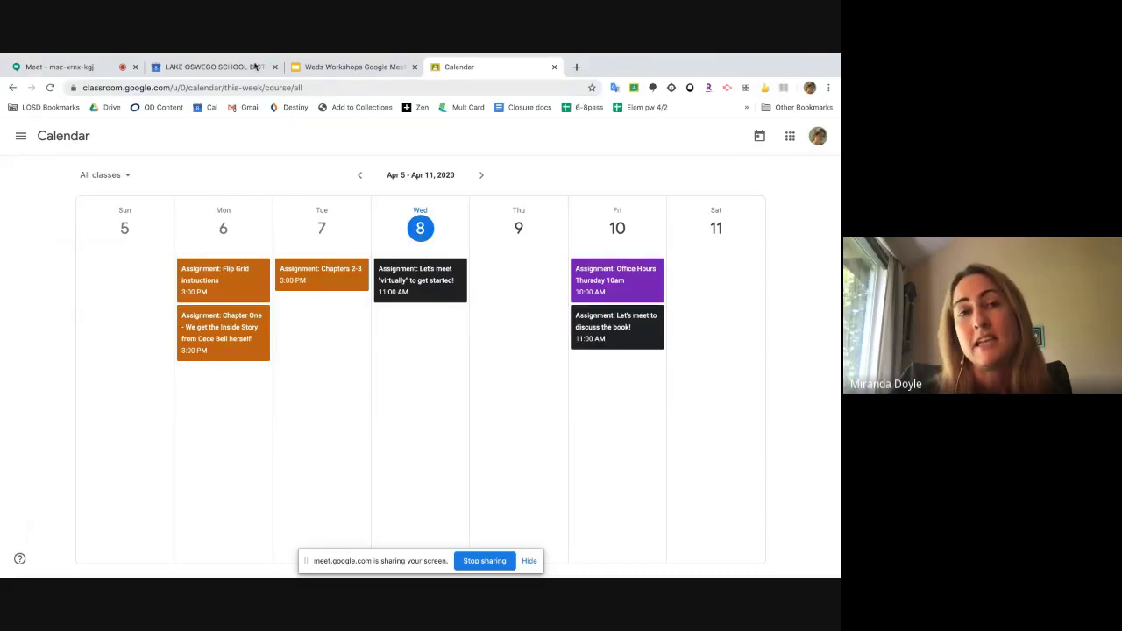
left_click(48, 69)
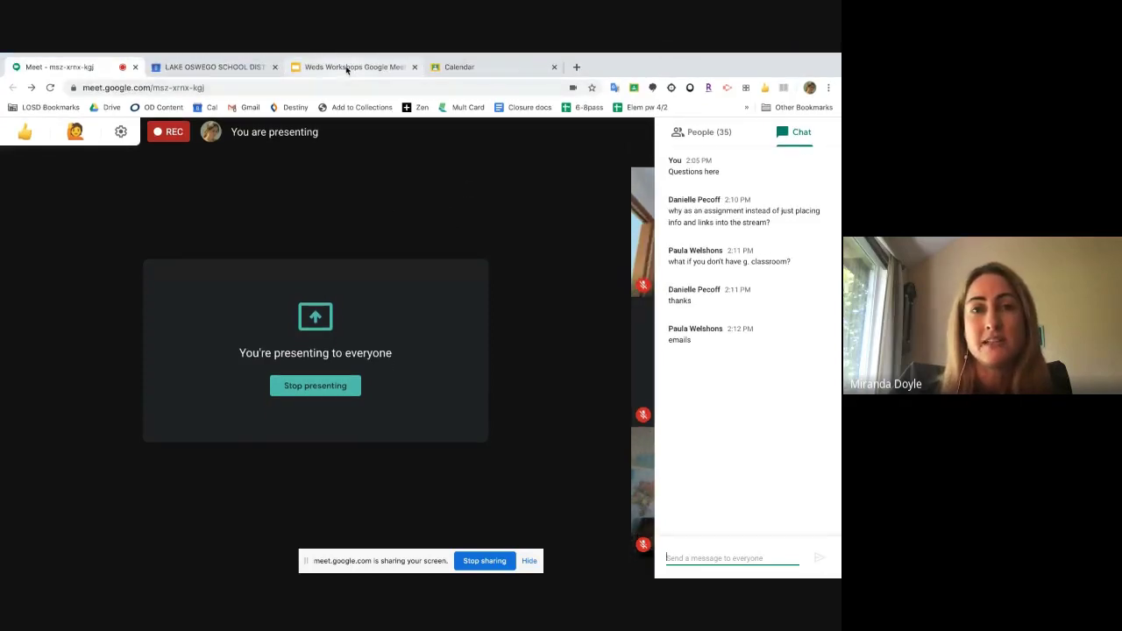
Step: Switch to the Weds Workshops Google Meet Basics slides and review Inviting Students Secondary, Inviting Students Primary and Management Tools
left_click(346, 68)
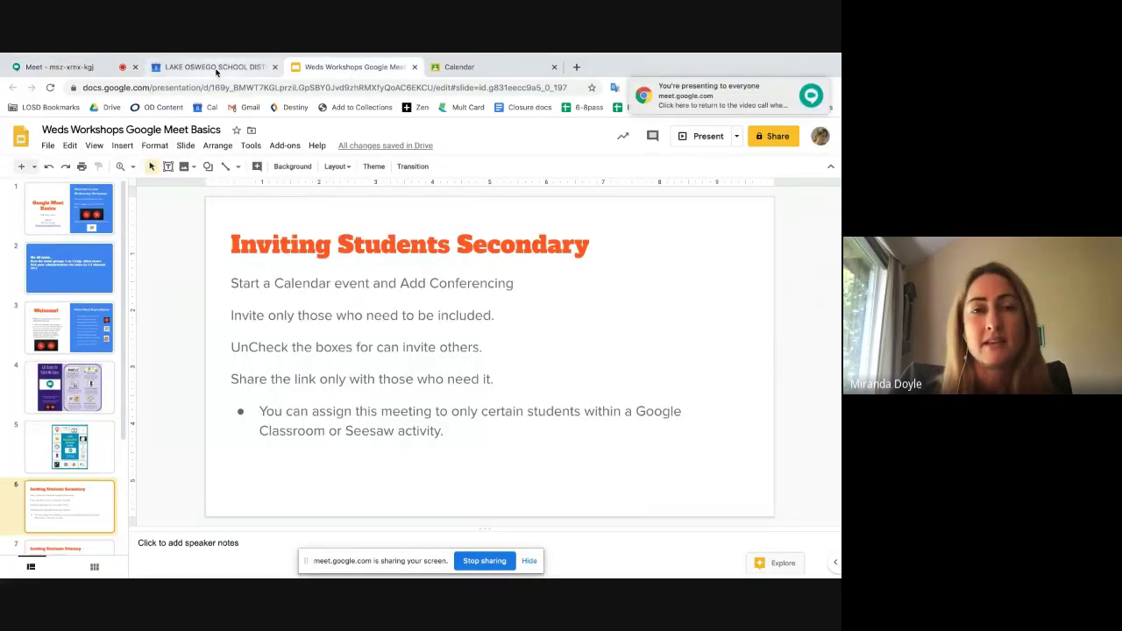
left_click(217, 70)
left_click(329, 62)
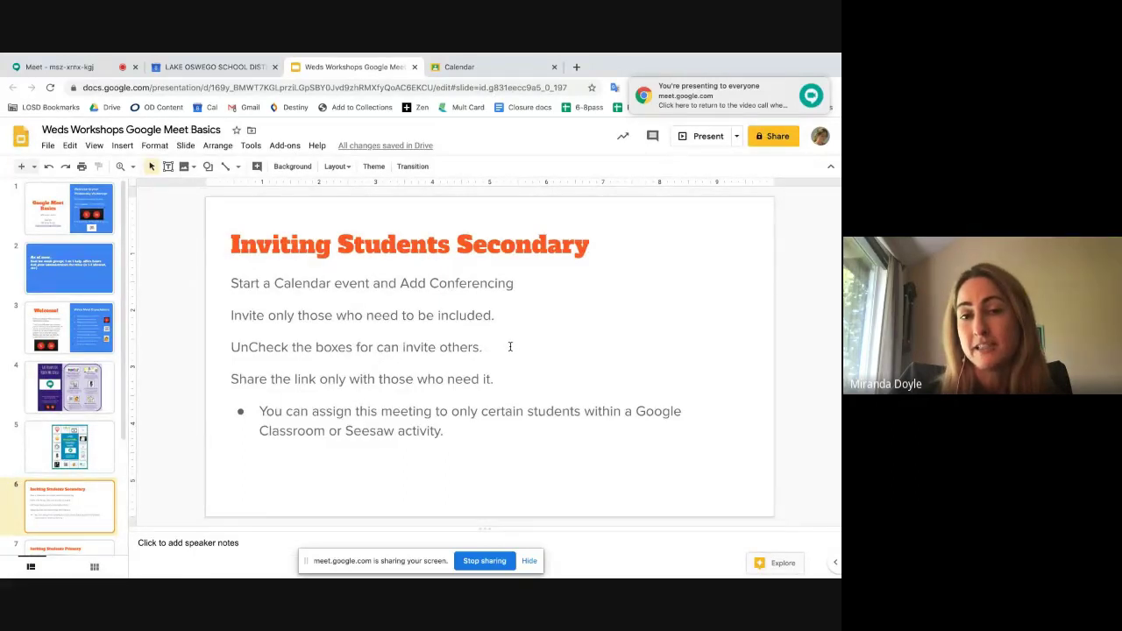
key("Down")
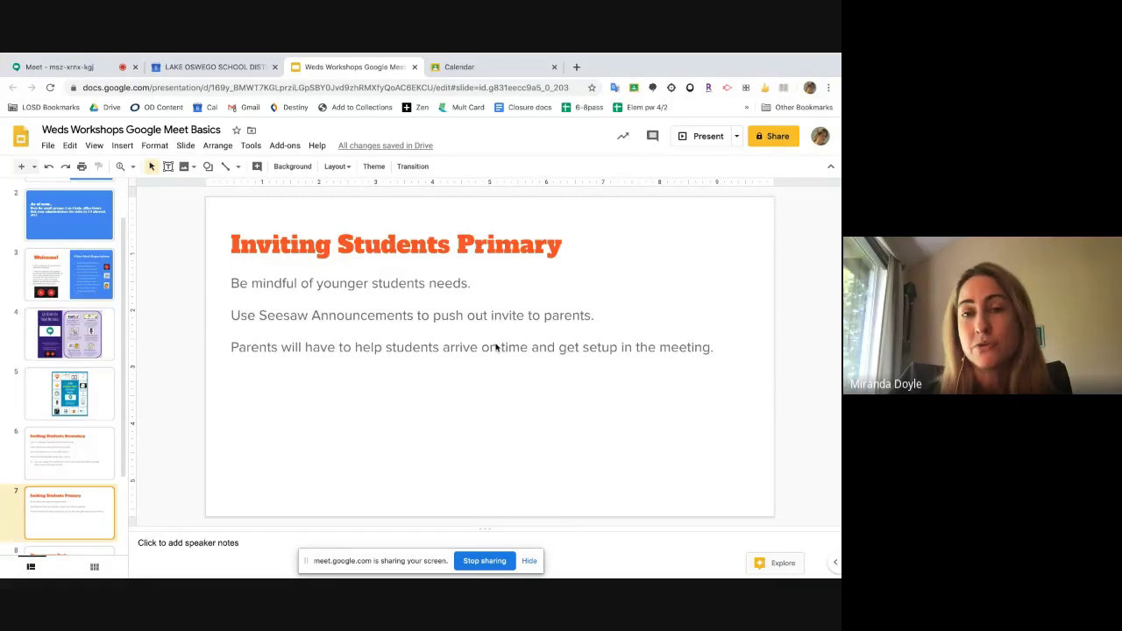
key("Up")
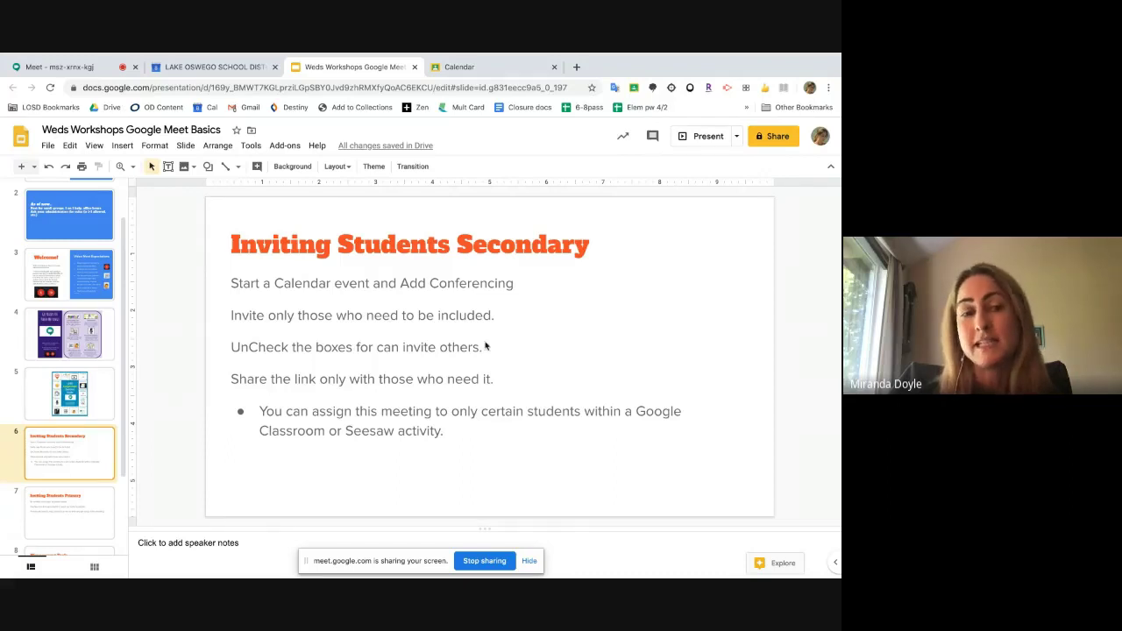
left_click(87, 510)
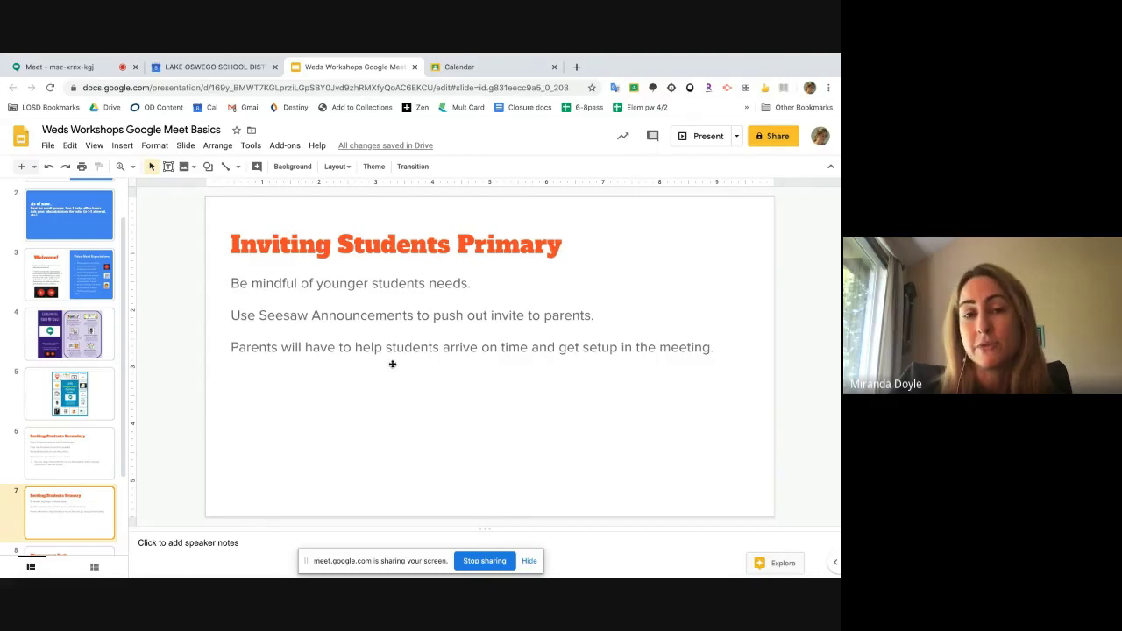
scroll(76, 467, "down", 2)
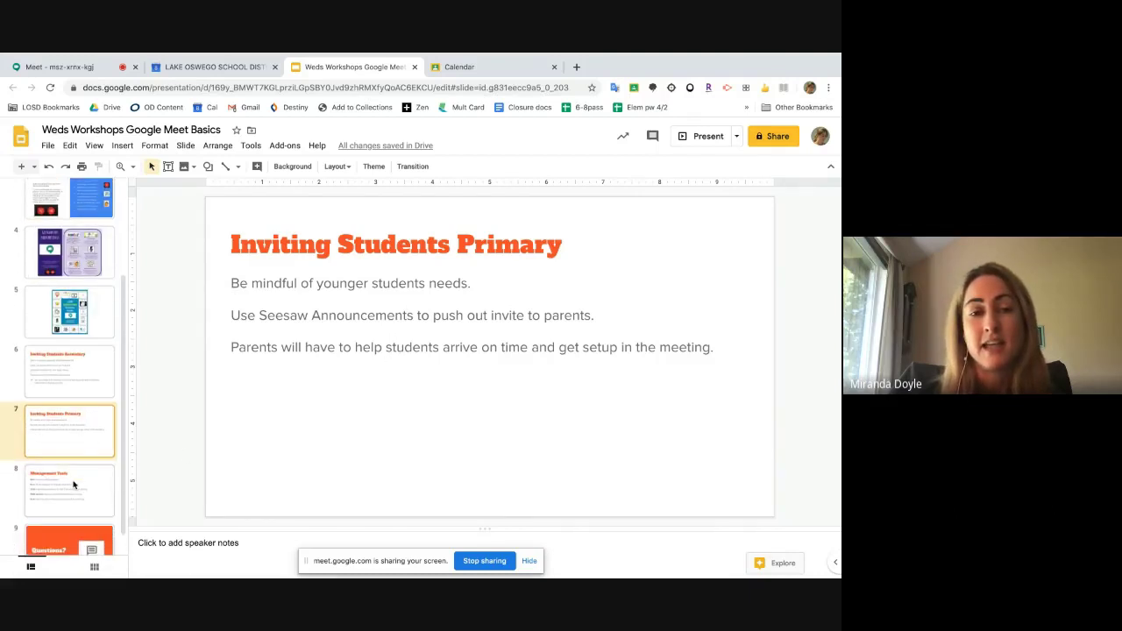
left_click(74, 484)
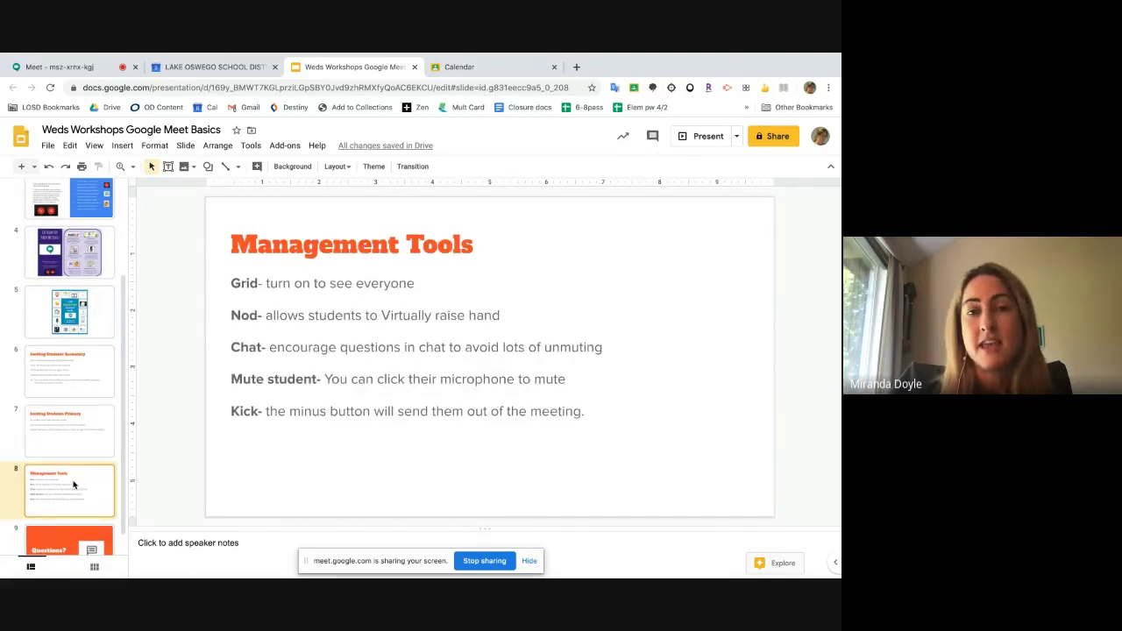
Step: Switch back to the Google Meet call and close the chat to show the participants
left_click(53, 68)
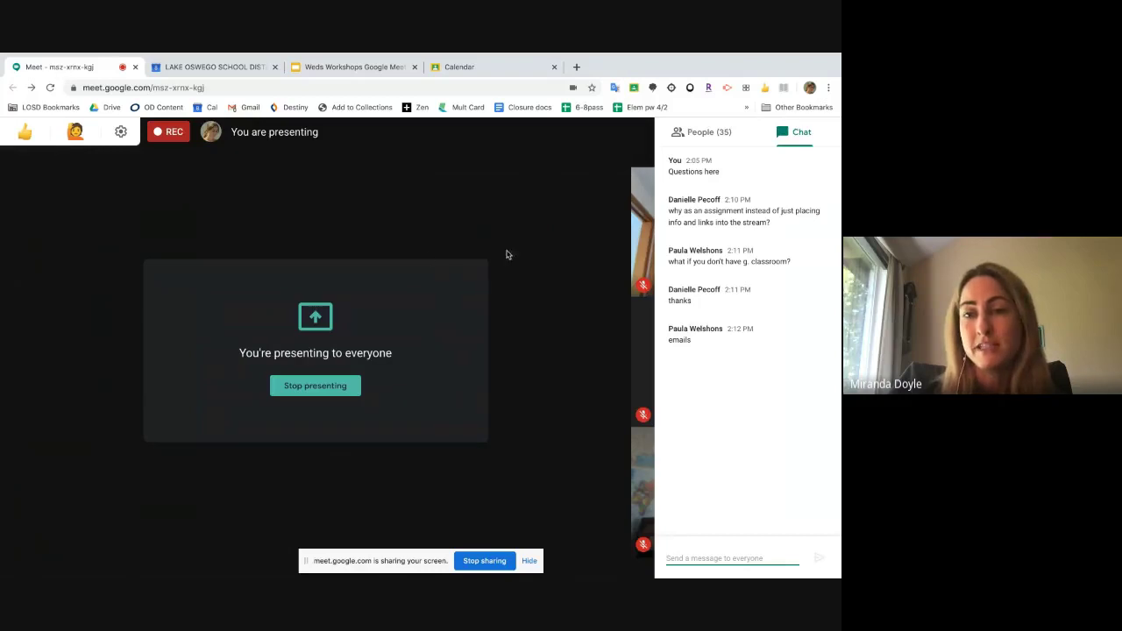
left_click(554, 208)
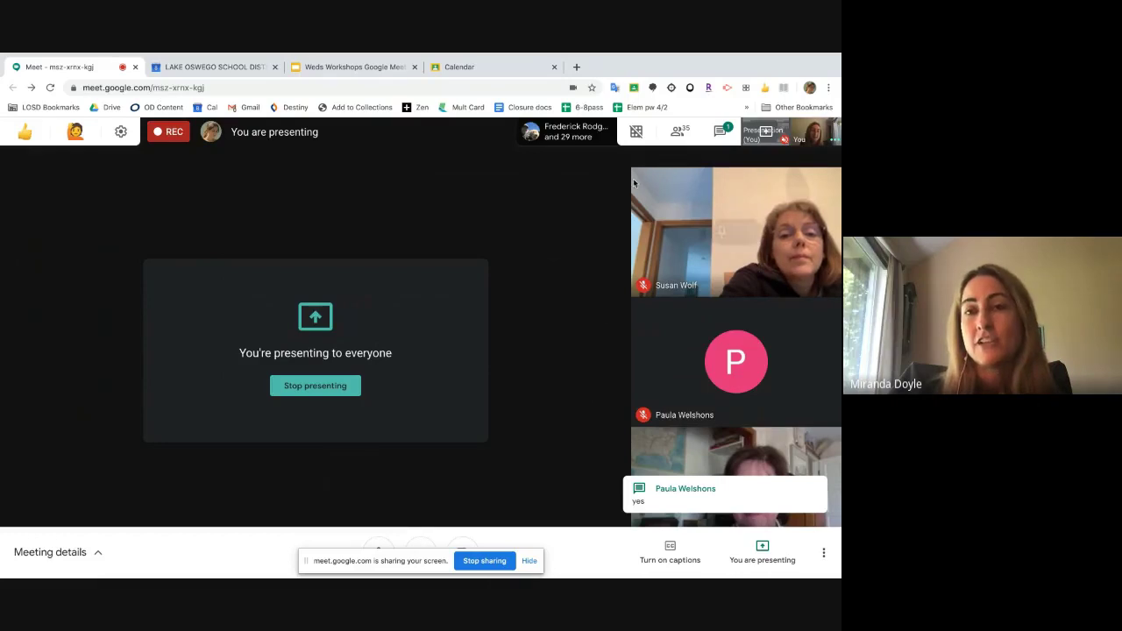
Step: Turn on the grid view of all meeting participants and show the available Nod emoji reactions
mouse_move(632, 138)
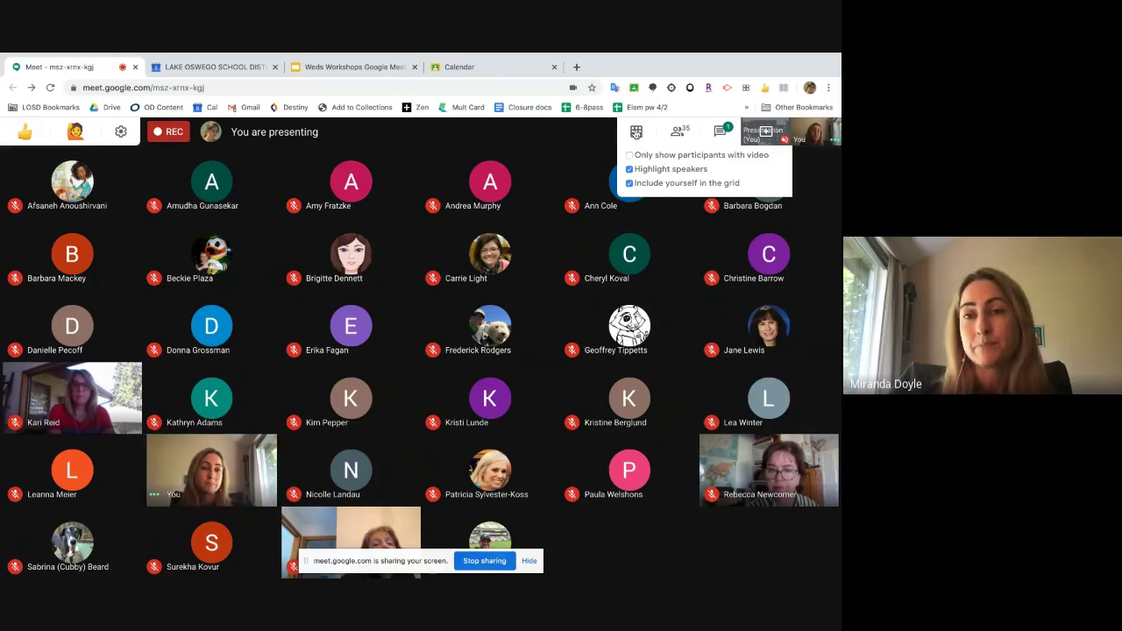
mouse_move(29, 136)
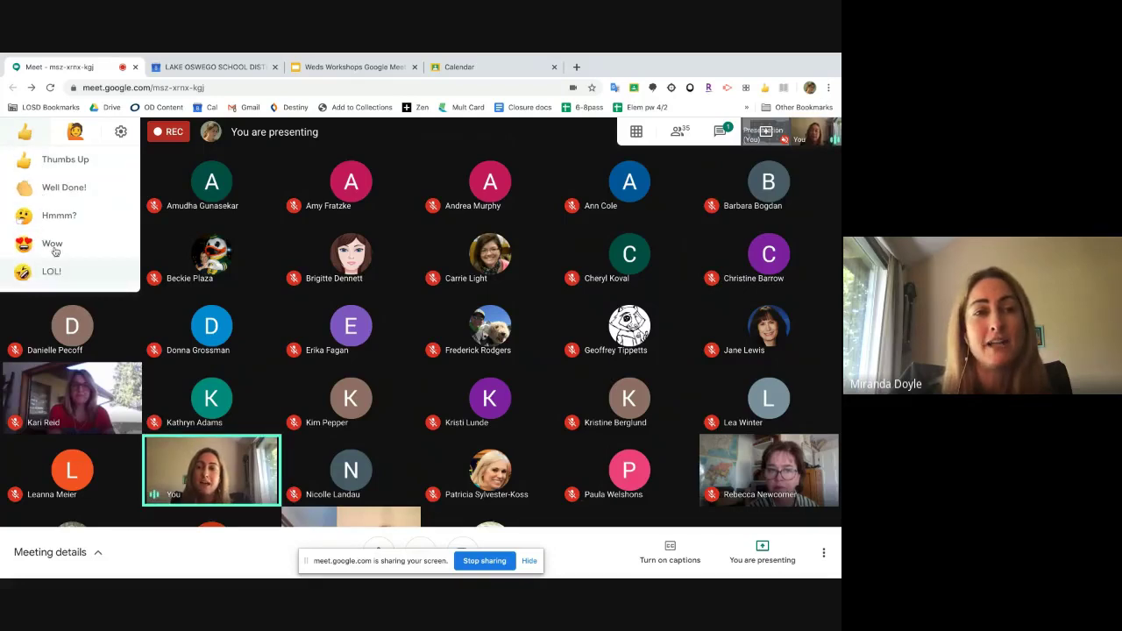
Step: Set the Nod emoji skin tone to the light shade and send a Thumbs Up reaction
left_click(122, 132)
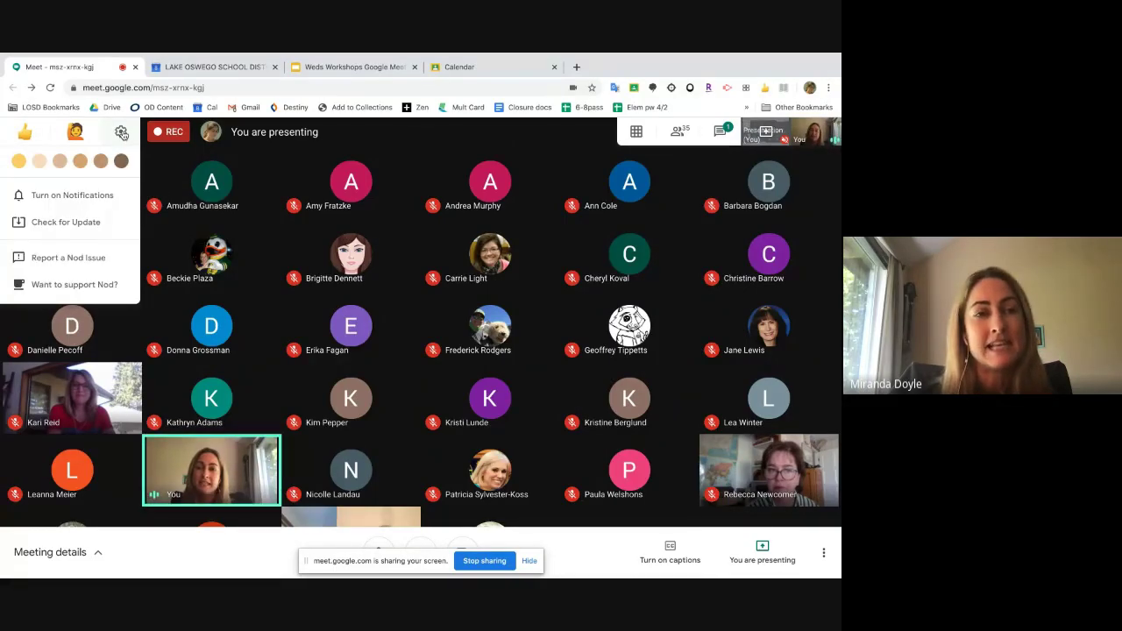
mouse_move(92, 200)
left_click(38, 160)
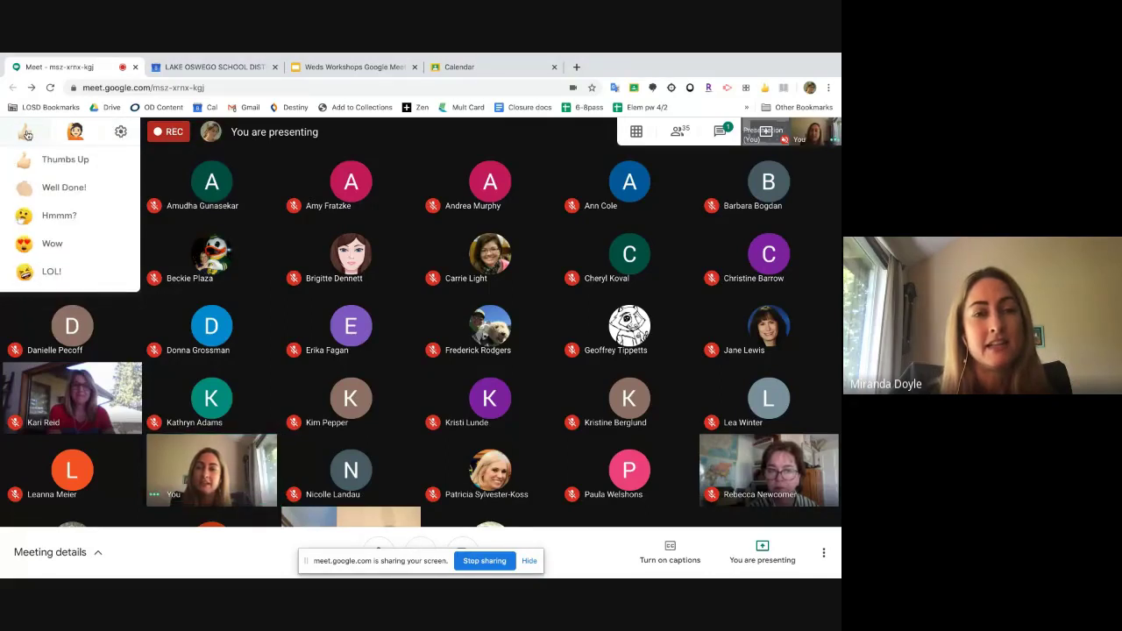
left_click(71, 167)
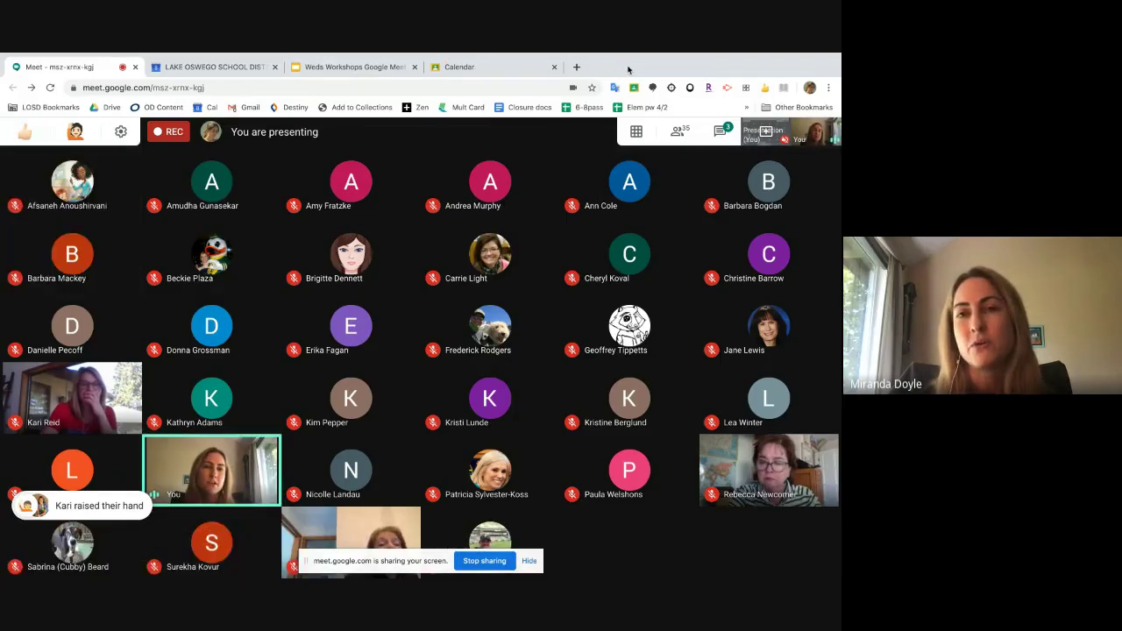
Step: Check the meeting chat, search the web for "gridview extension" and view the Google Meet Grid View page in the Chrome Web Store
left_click(722, 133)
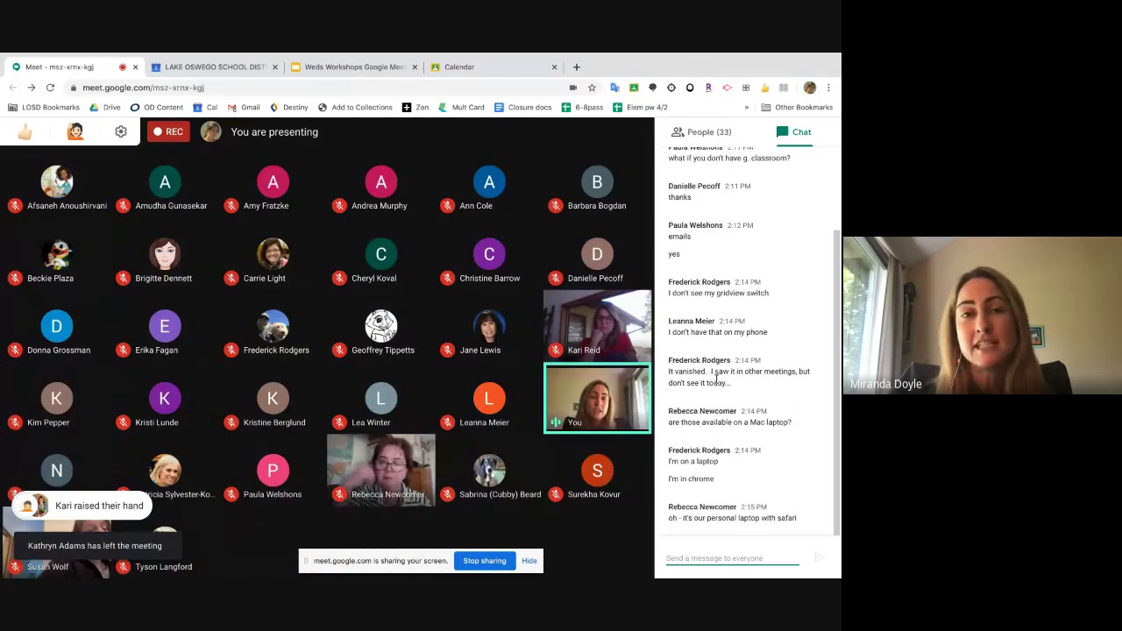
left_click(576, 68)
type("gridview e")
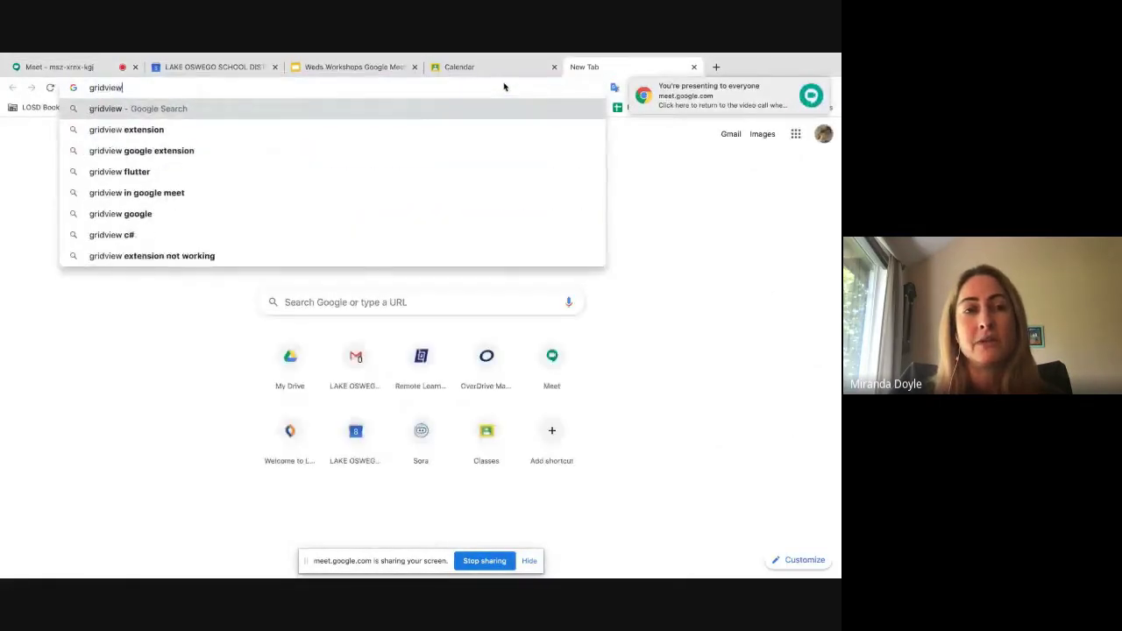
left_click(248, 129)
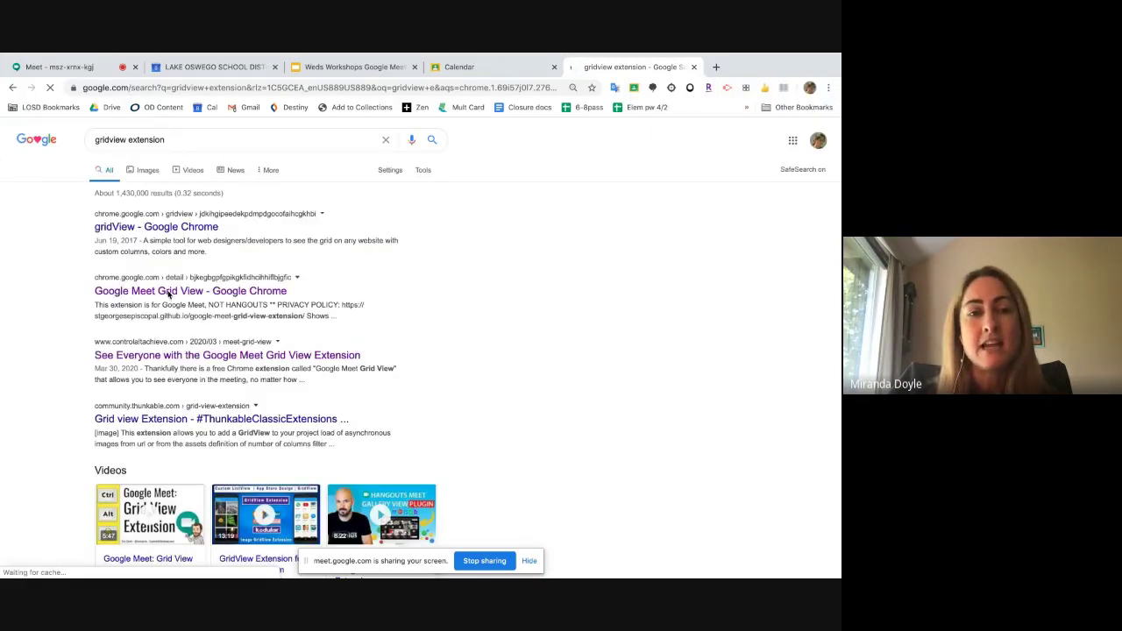
left_click(168, 292)
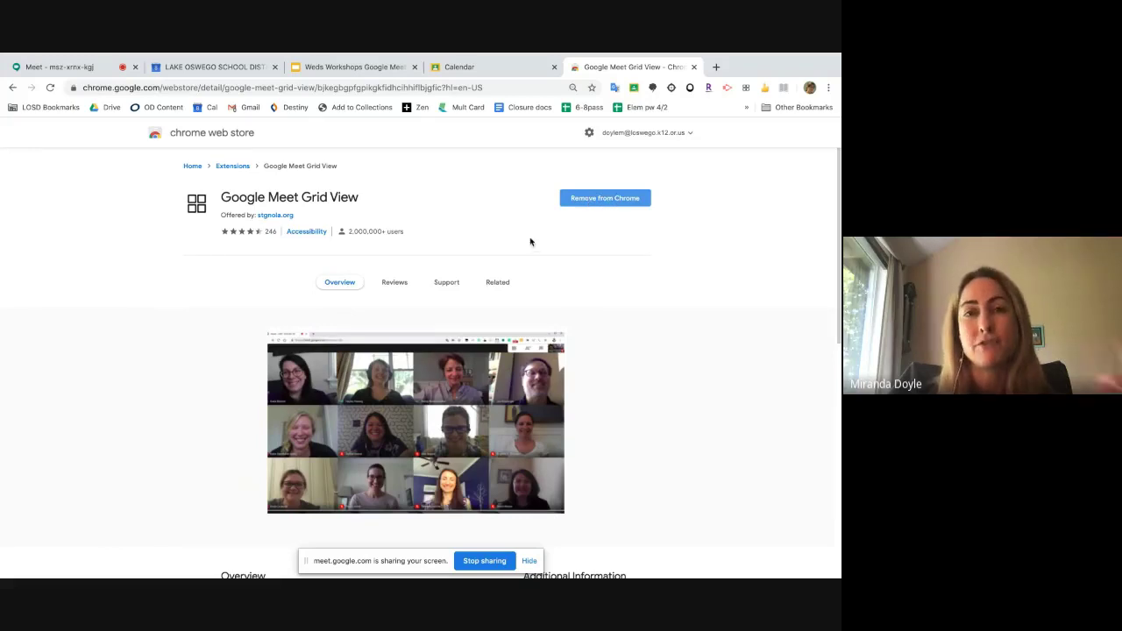
Step: Return to the Google Meet call and read the participants' chat messages about the missing grid view
left_click(76, 68)
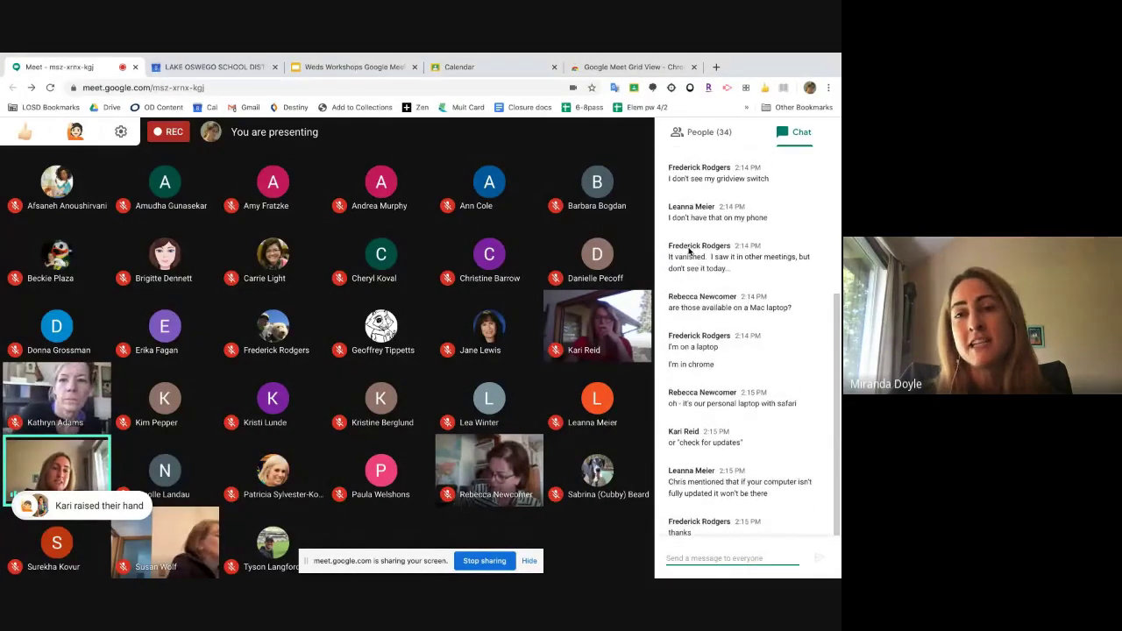
scroll(689, 251, "up", 2)
scroll(689, 252, "down", 2)
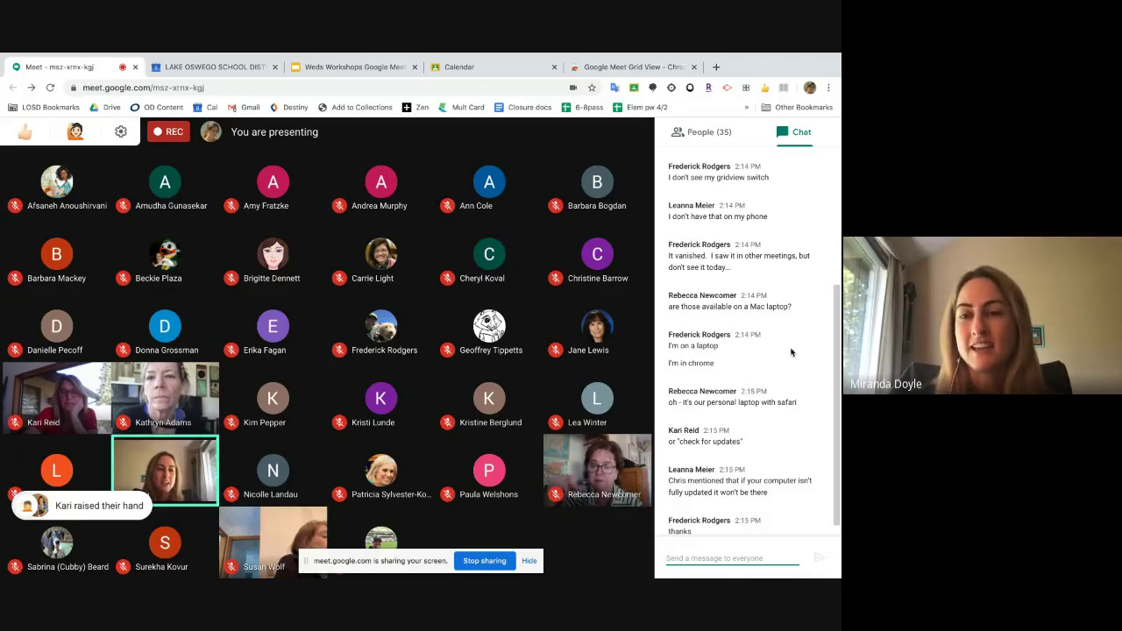
scroll(791, 352, "down", 1)
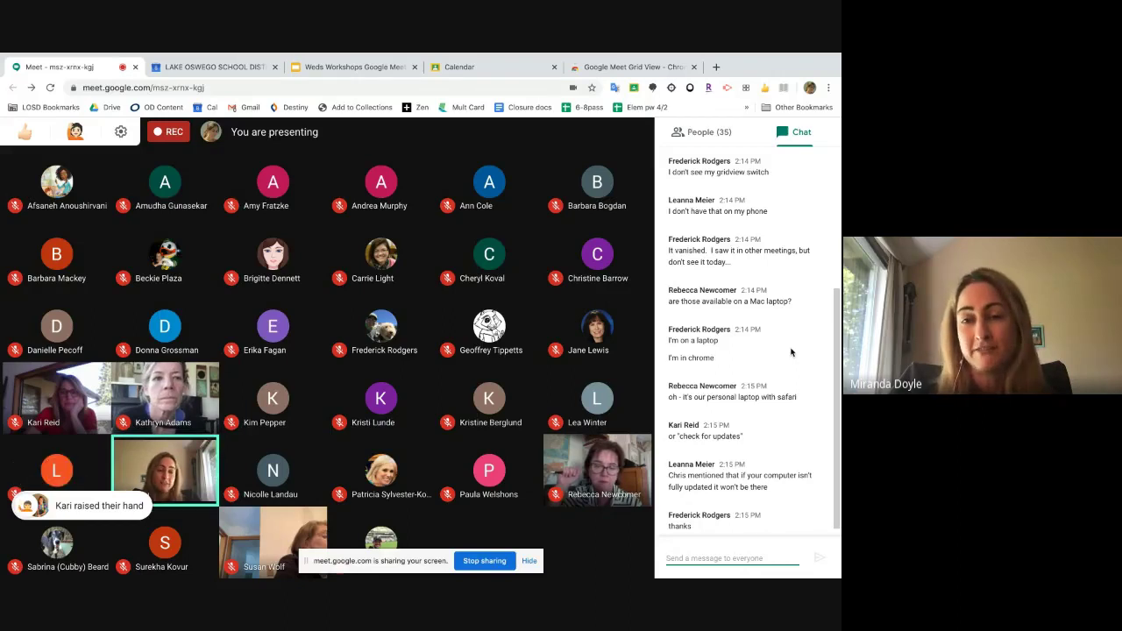
scroll(791, 352, "down", 1)
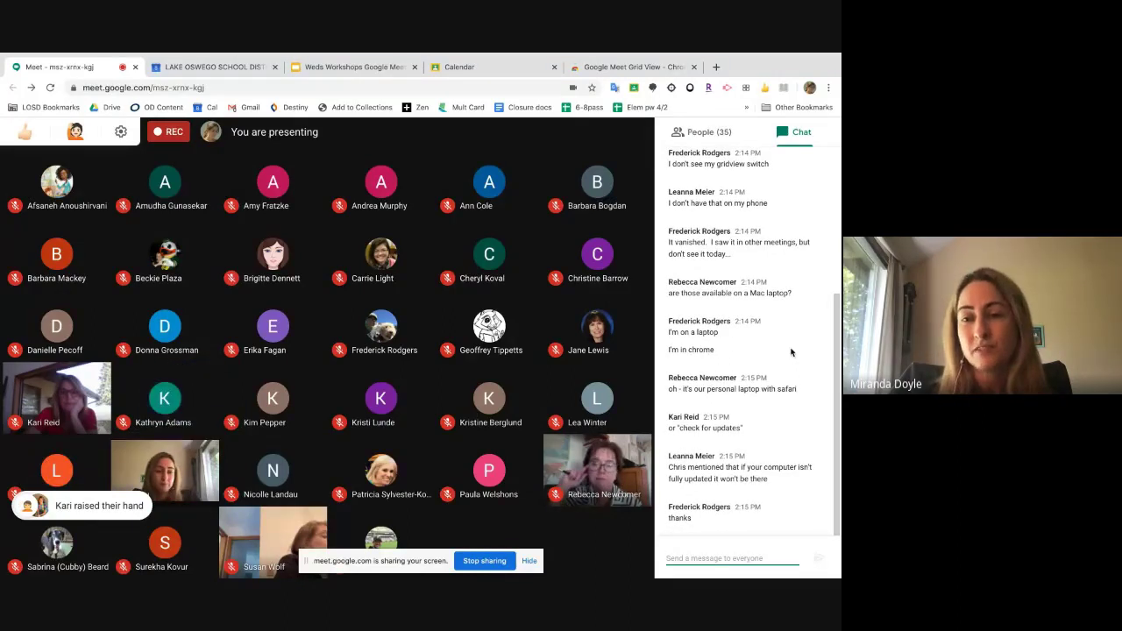
Step: Look at Chrome's main menu options, and close both the menu and the meeting chat
left_click(829, 88)
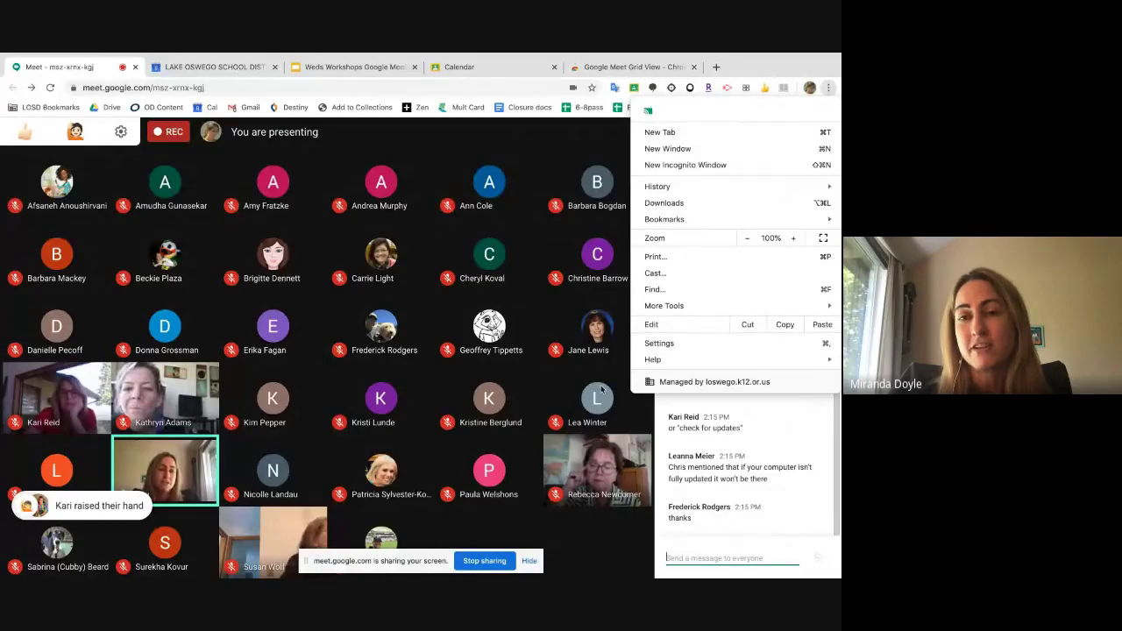
left_click(597, 554)
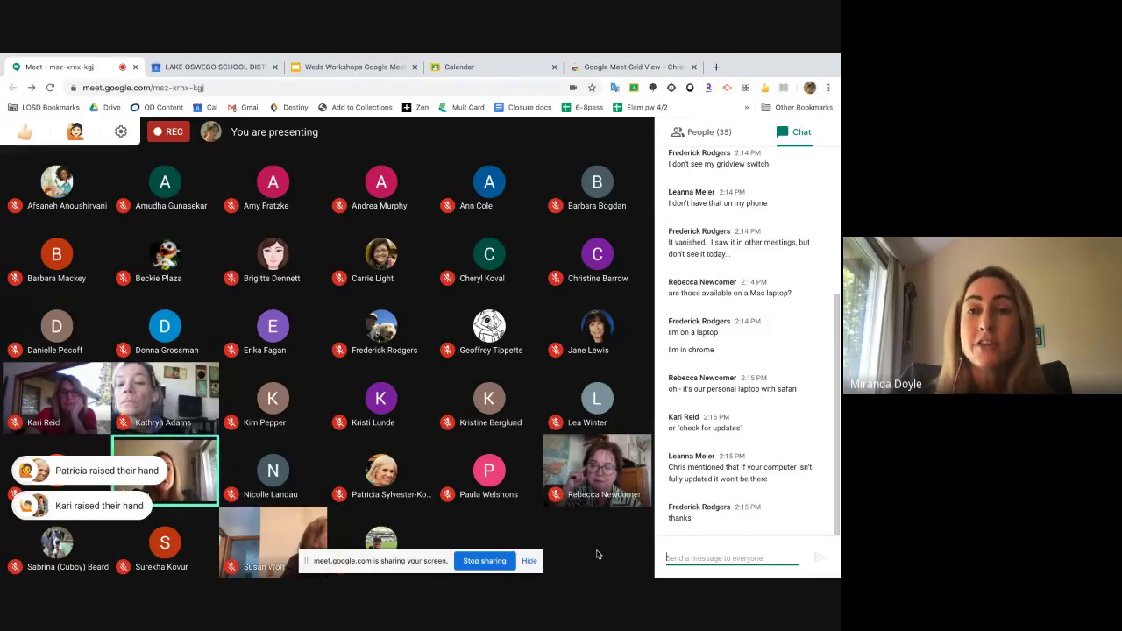
left_click(547, 147)
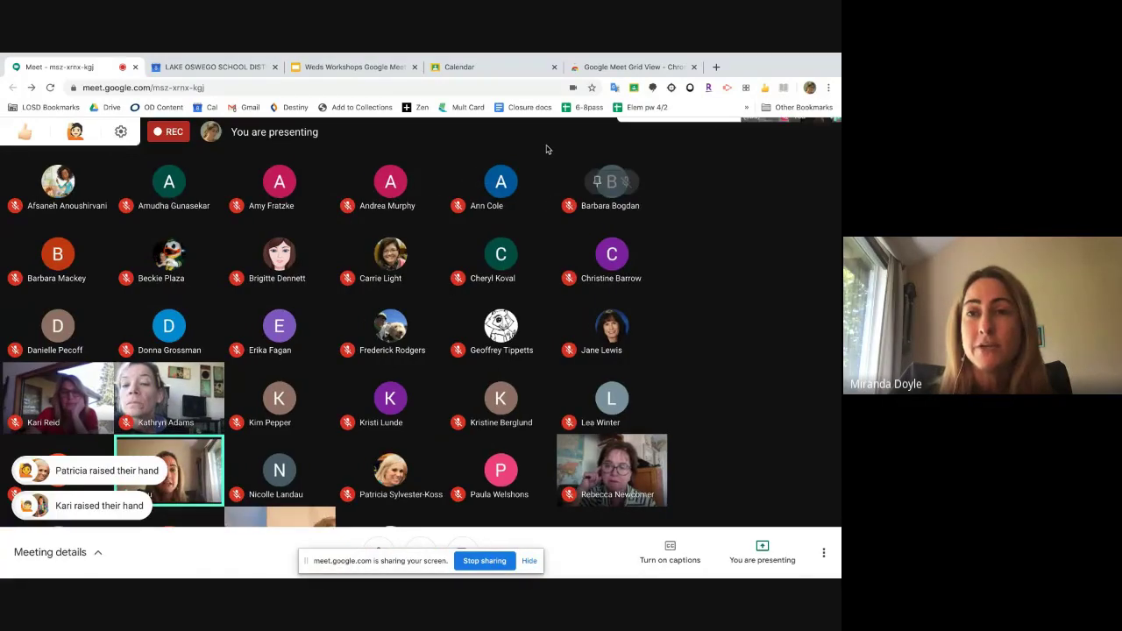
Step: Show the Chrome profile menu to check the signed-in account and its sync status, and close it again
left_click(809, 88)
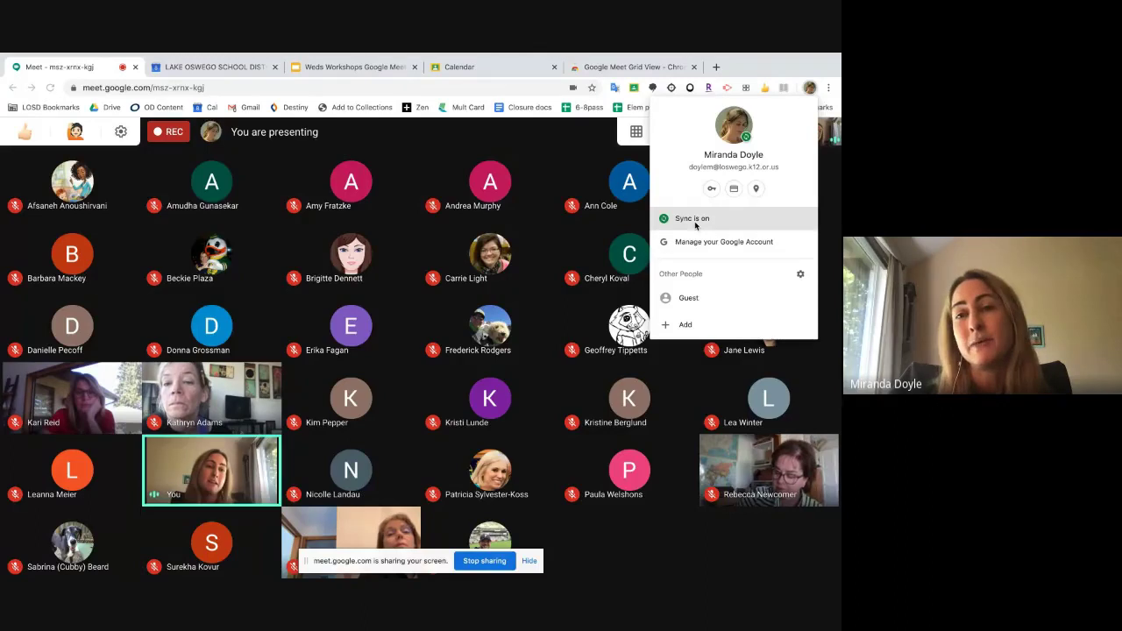
left_click(822, 103)
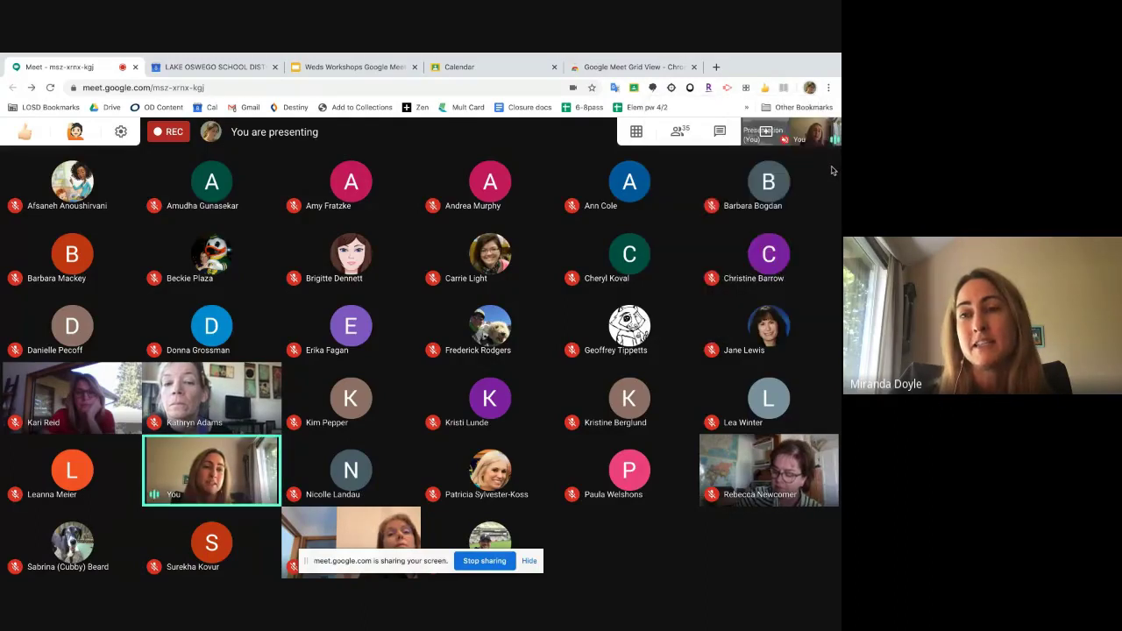
left_click(810, 89)
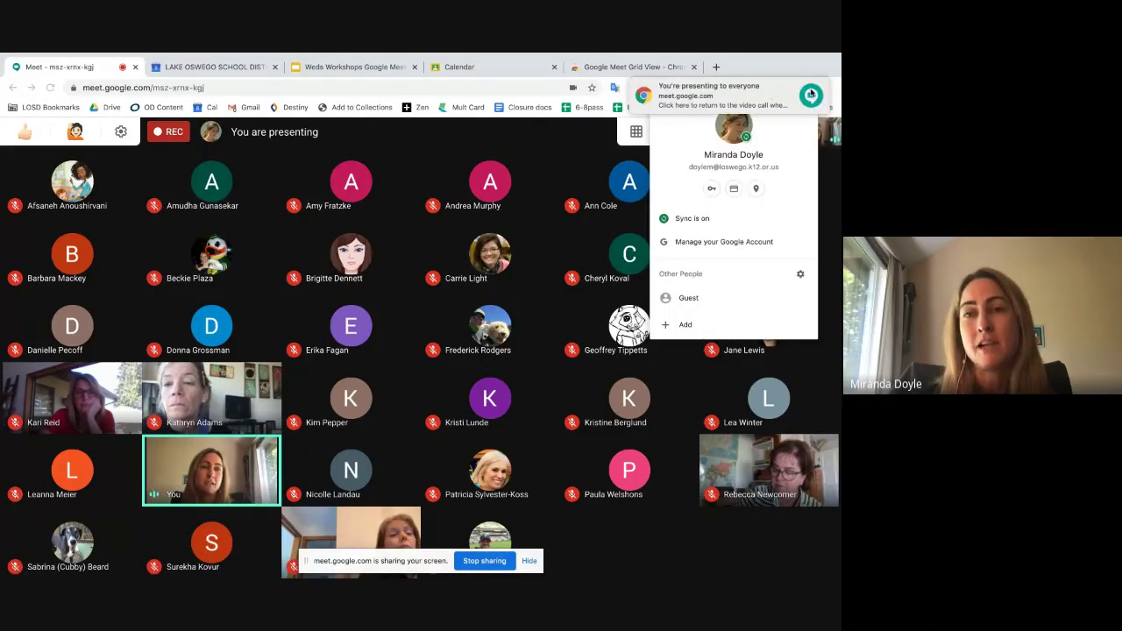
left_click(810, 89)
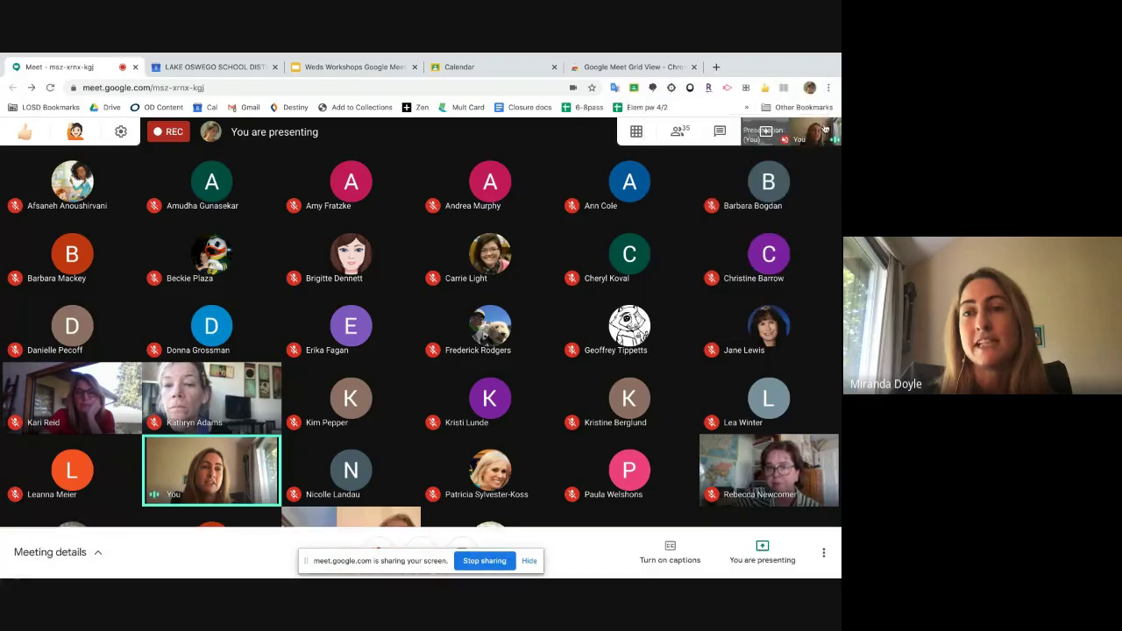
left_click(810, 90)
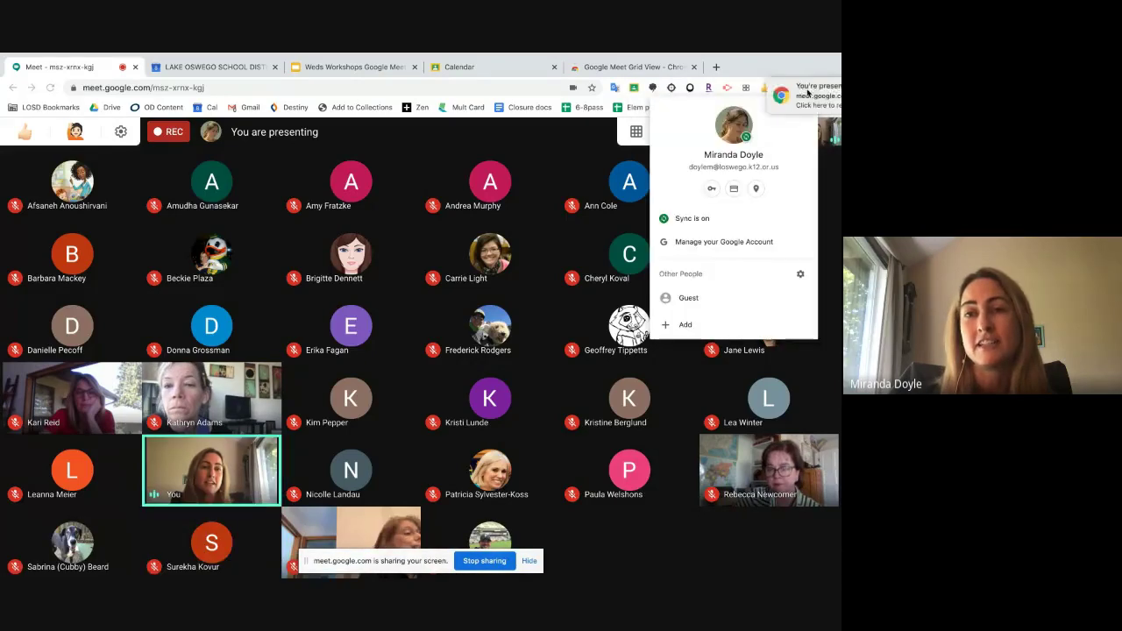
left_click(563, 152)
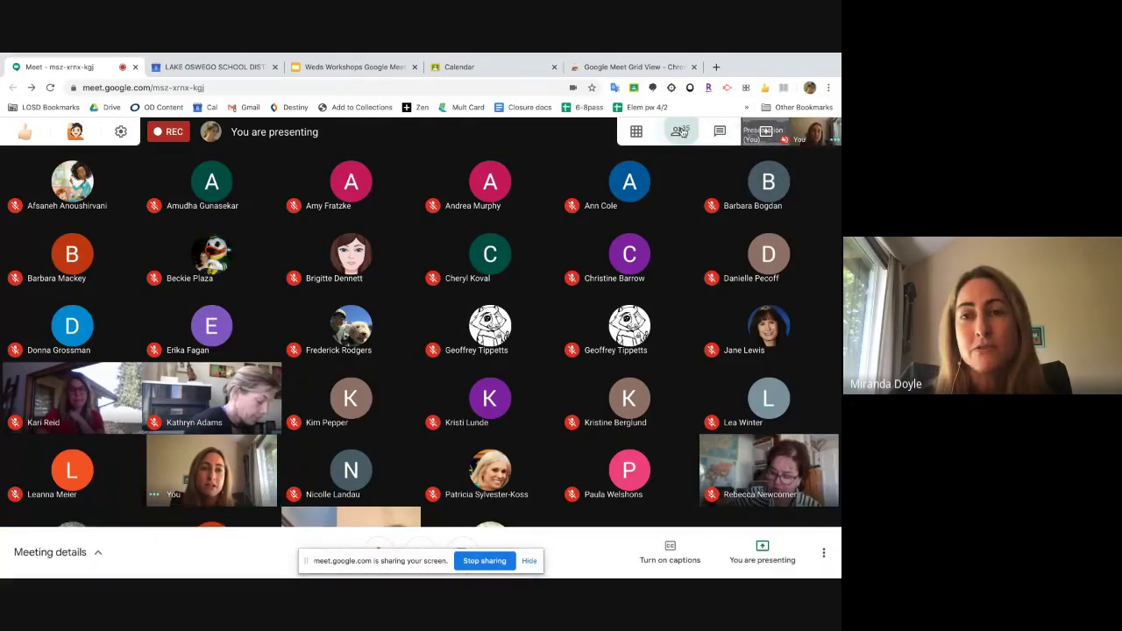
Step: Show the pin, mute and remove controls for the first attendee in the participant list, and look through the list
left_click(681, 131)
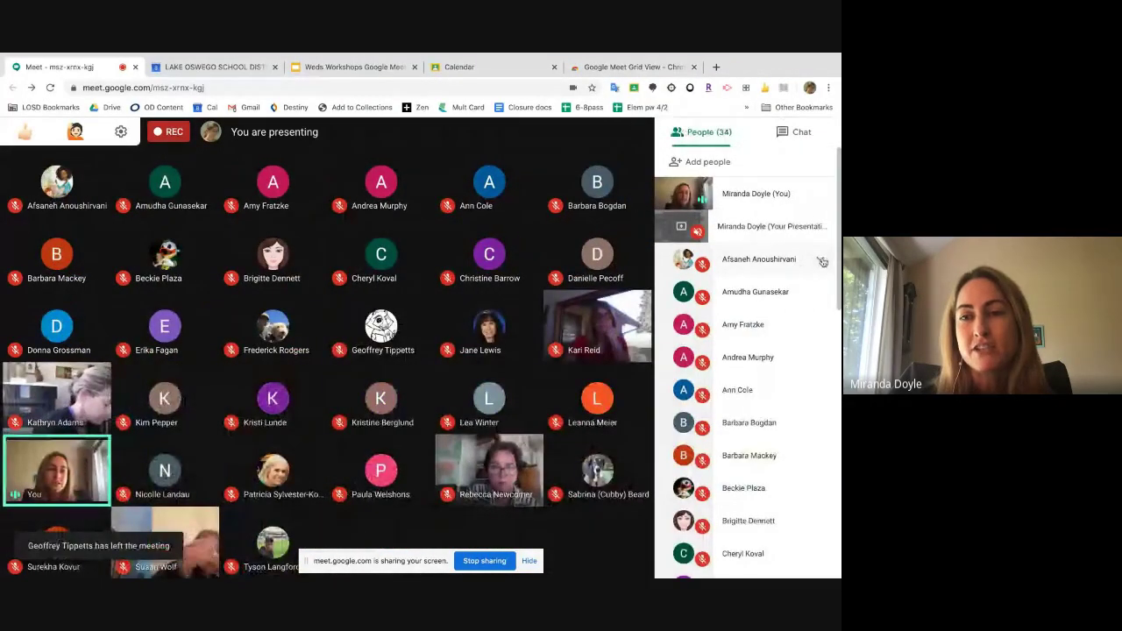
left_click(820, 261)
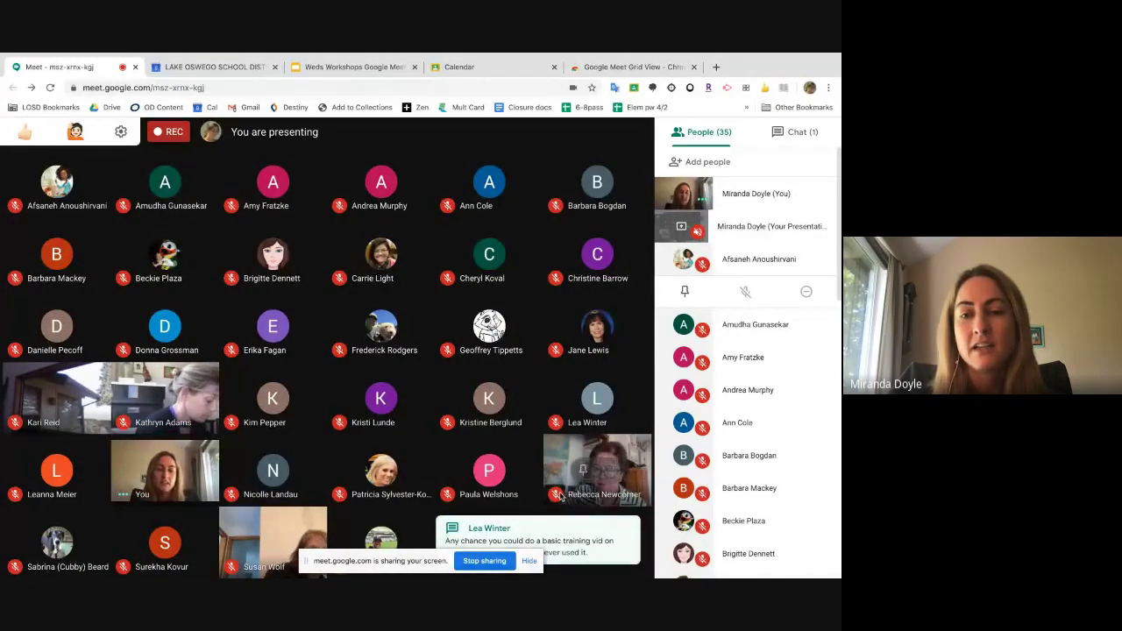
scroll(773, 413, "down", 1)
scroll(773, 414, "down", 5)
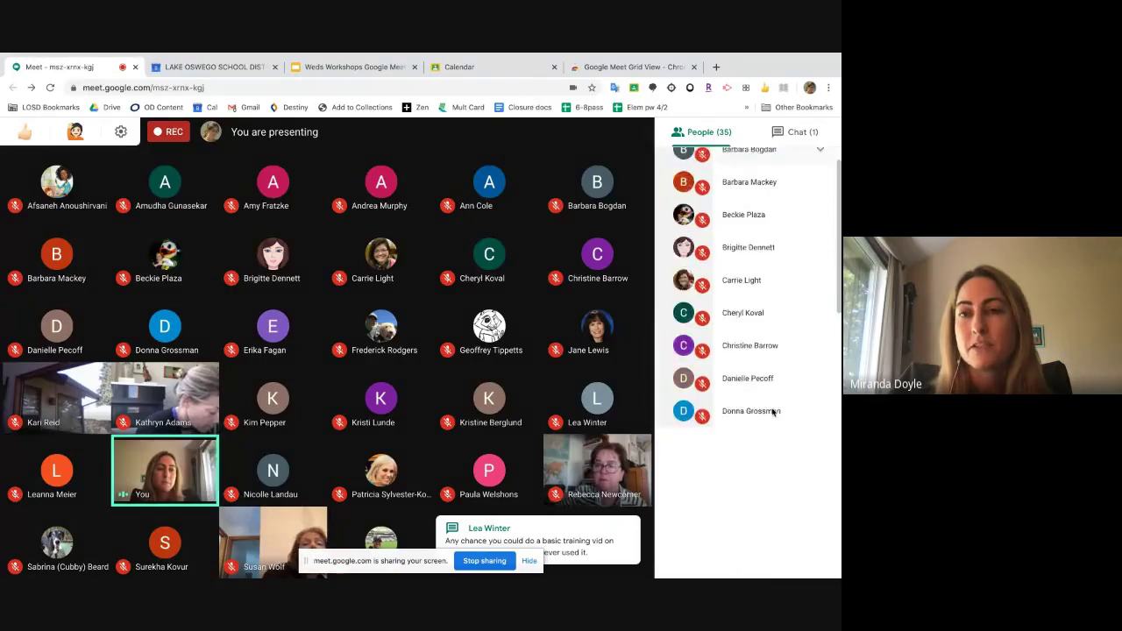
scroll(751, 166, "up", 5)
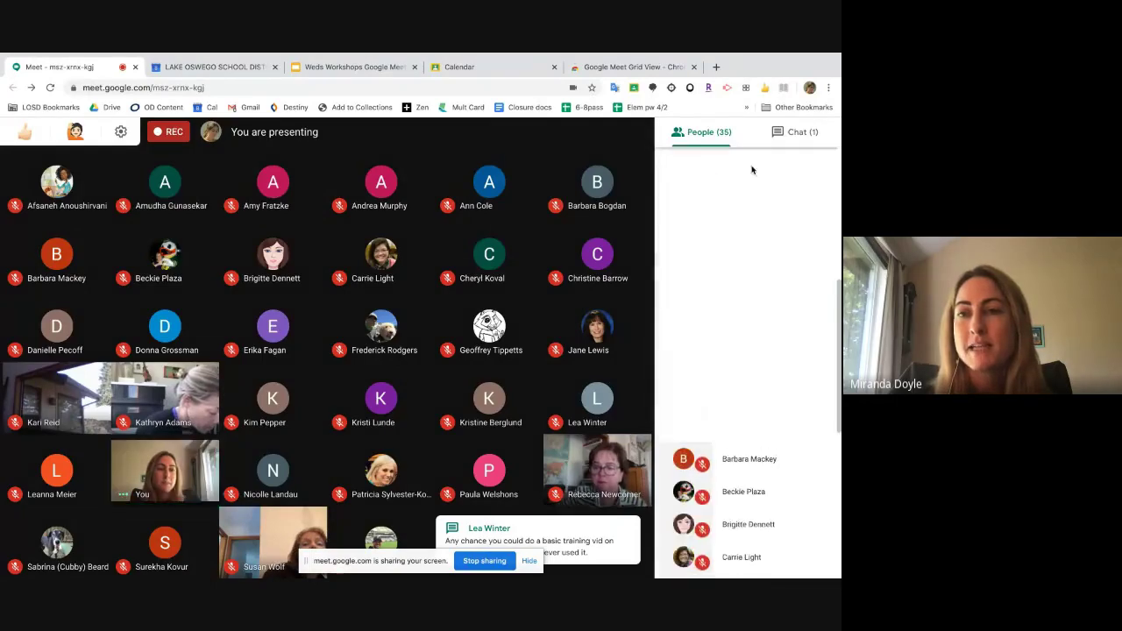
Step: Read the newest chat message and open the Secondary Remote Learning Teacher Resources document in a new tab by searching for "remote"
left_click(786, 133)
scroll(747, 248, "down", 3)
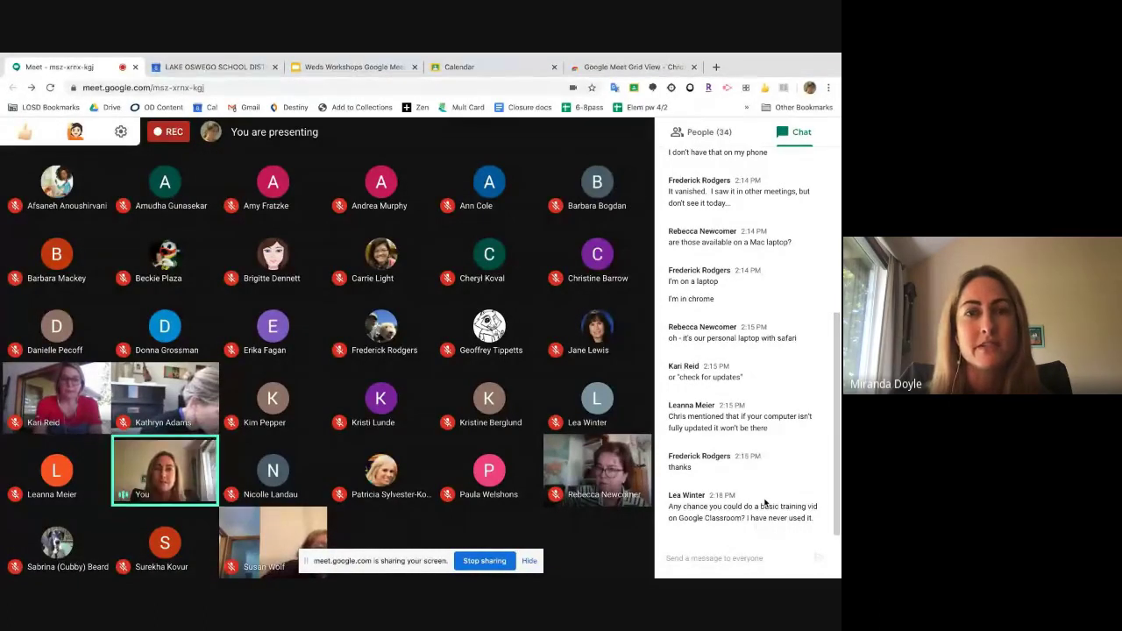
left_click(716, 67)
type("remote")
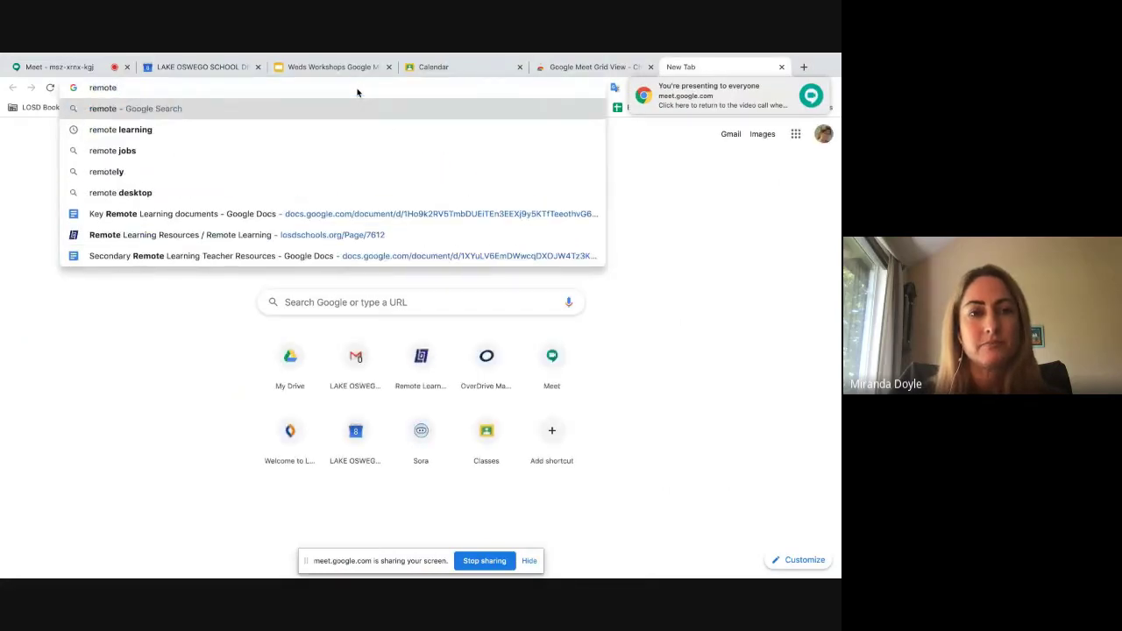
left_click(234, 260)
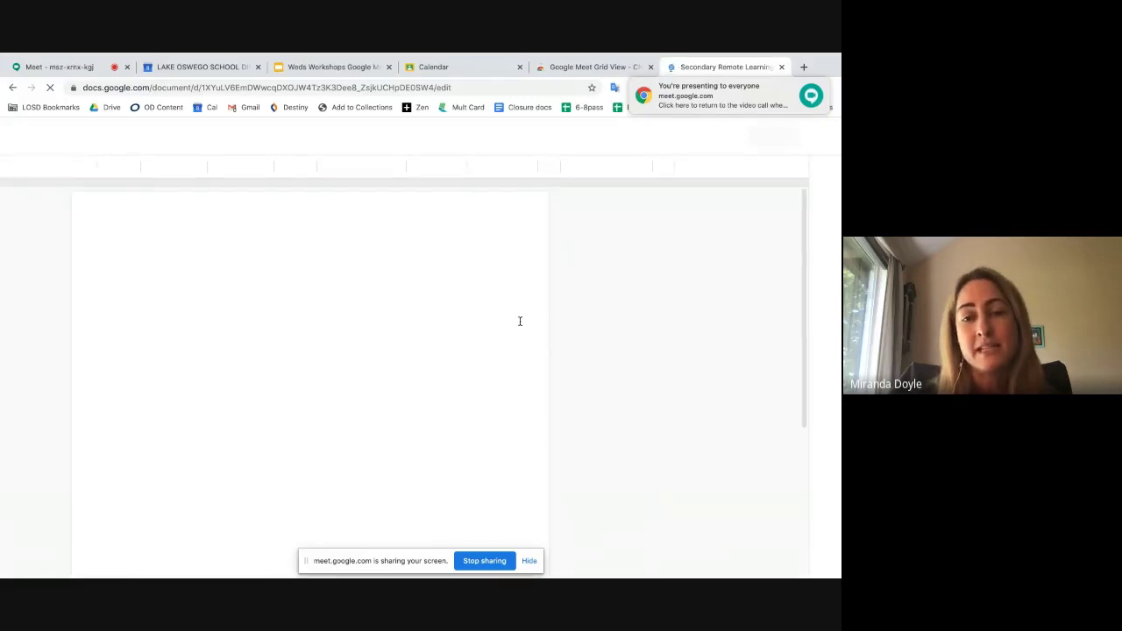
Step: Look through the Secondary Remote Learning Teacher Resources document down to the section Our Digital Learning Hub: Google Classroom
scroll(600, 351, "down", 5)
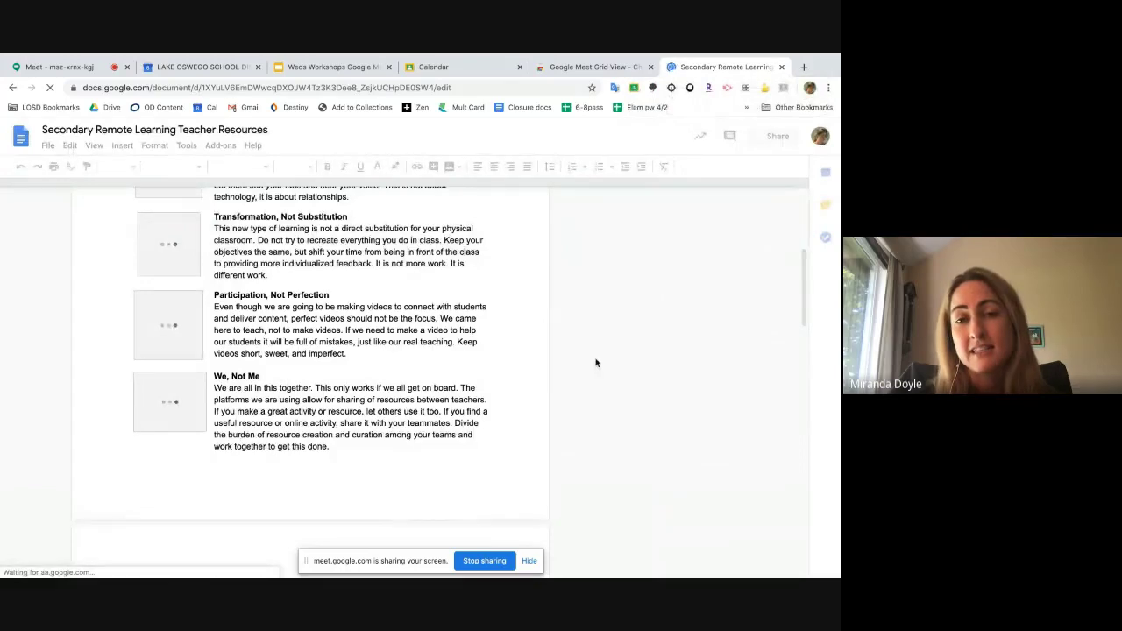
scroll(595, 363, "down", 8)
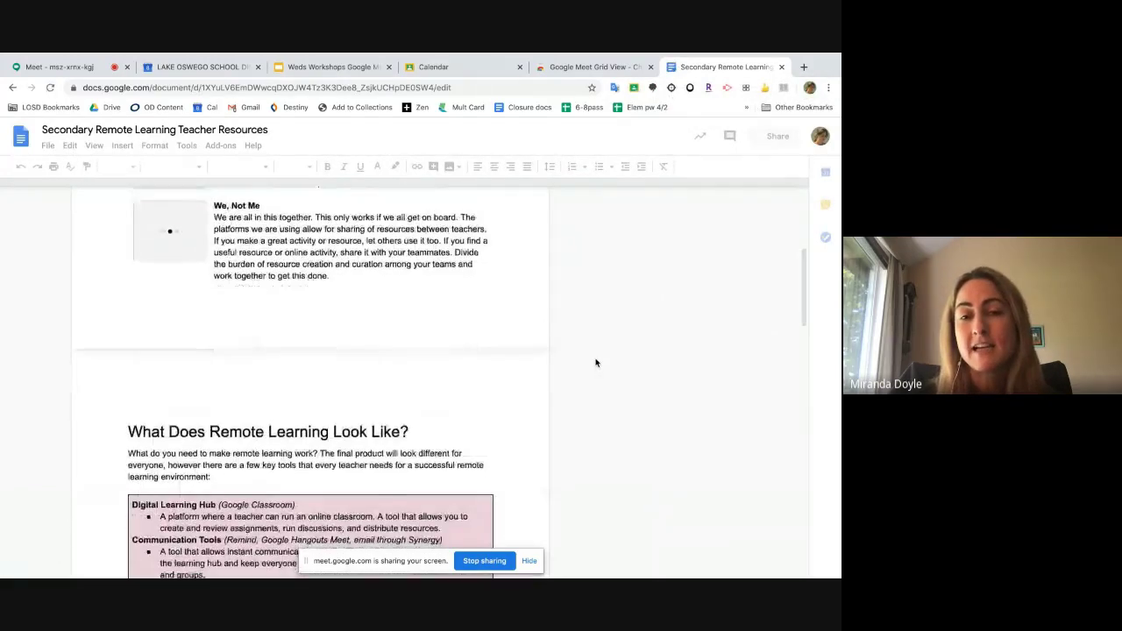
scroll(595, 362, "down", 5)
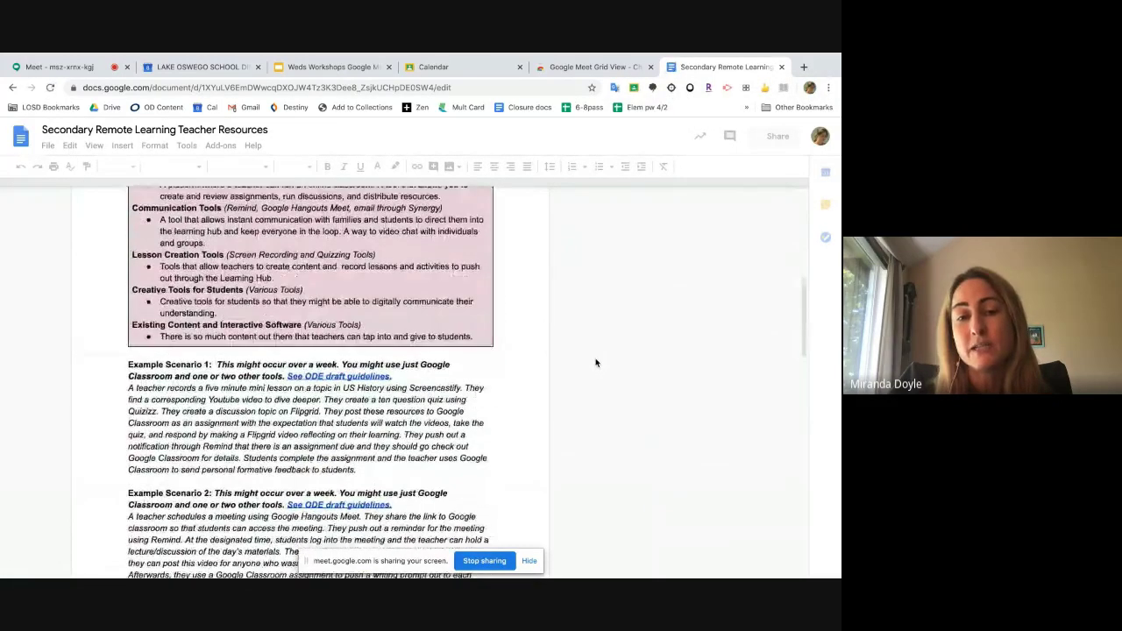
scroll(595, 362, "down", 3)
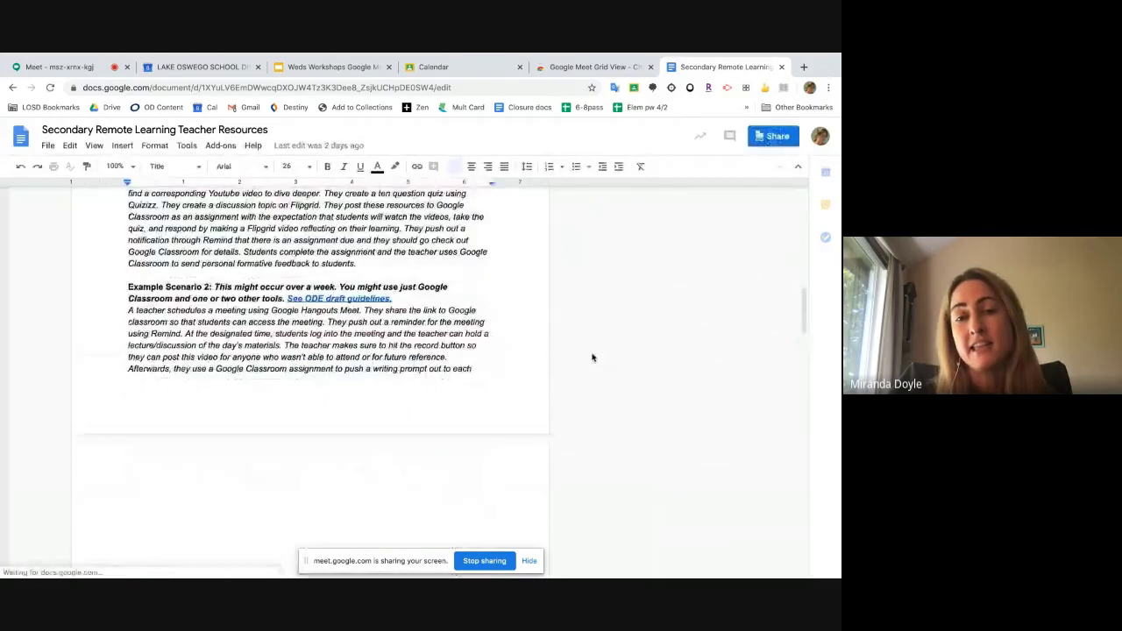
scroll(592, 358, "down", 6)
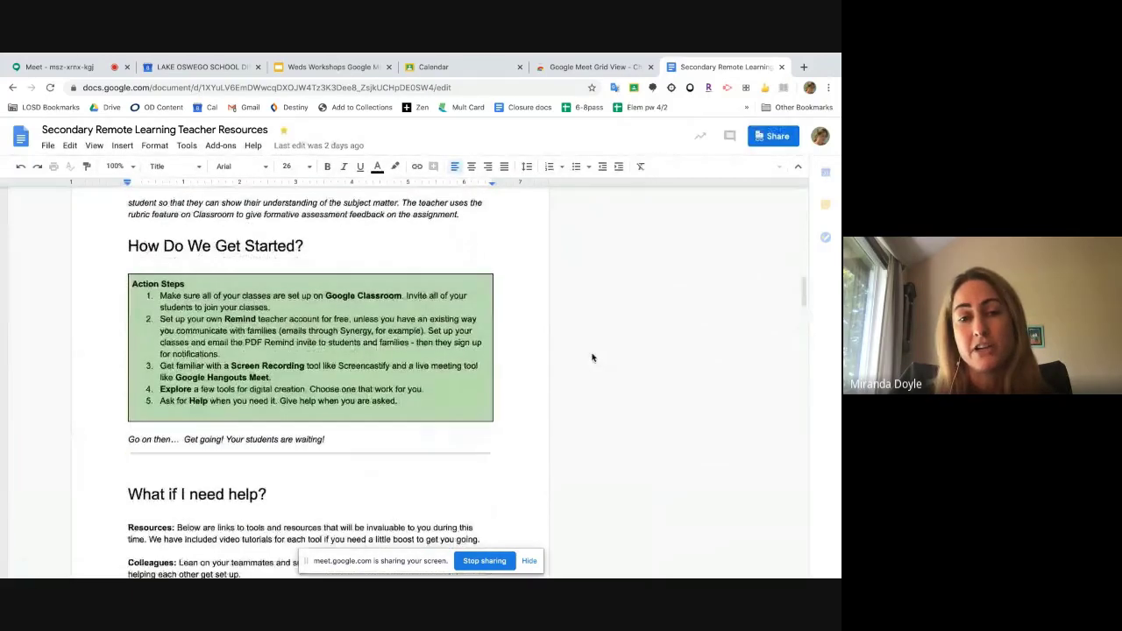
scroll(594, 355, "down", 3)
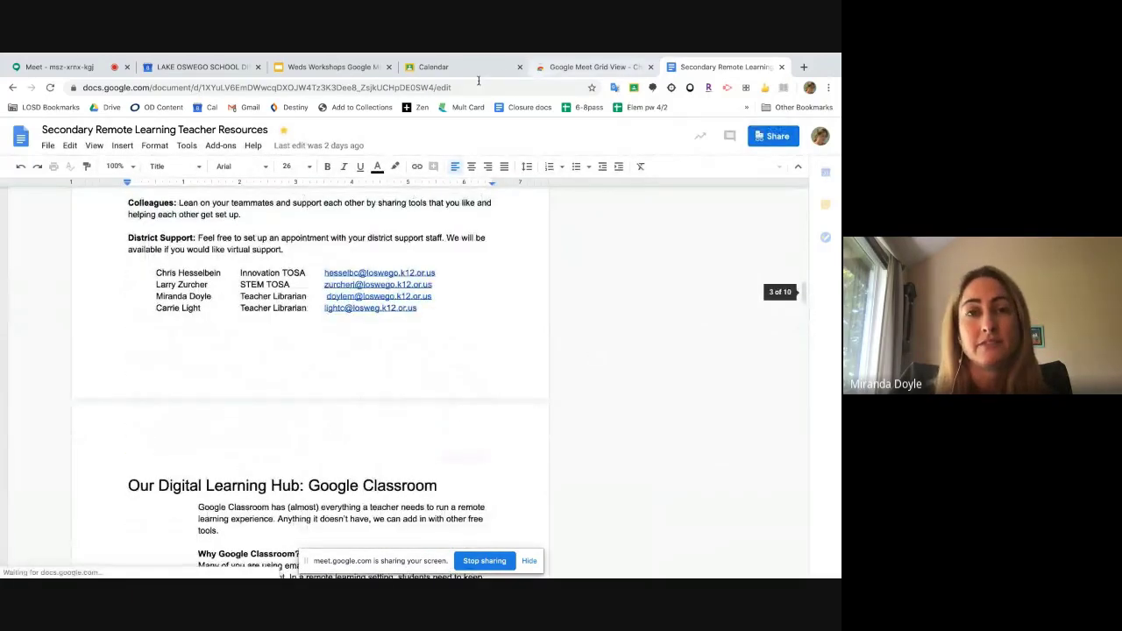
Step: Check the participant grid in the Meet call, and briefly show the Management Tools slide of Weds Workshops Google Meet Basics in presentation mode
left_click(55, 67)
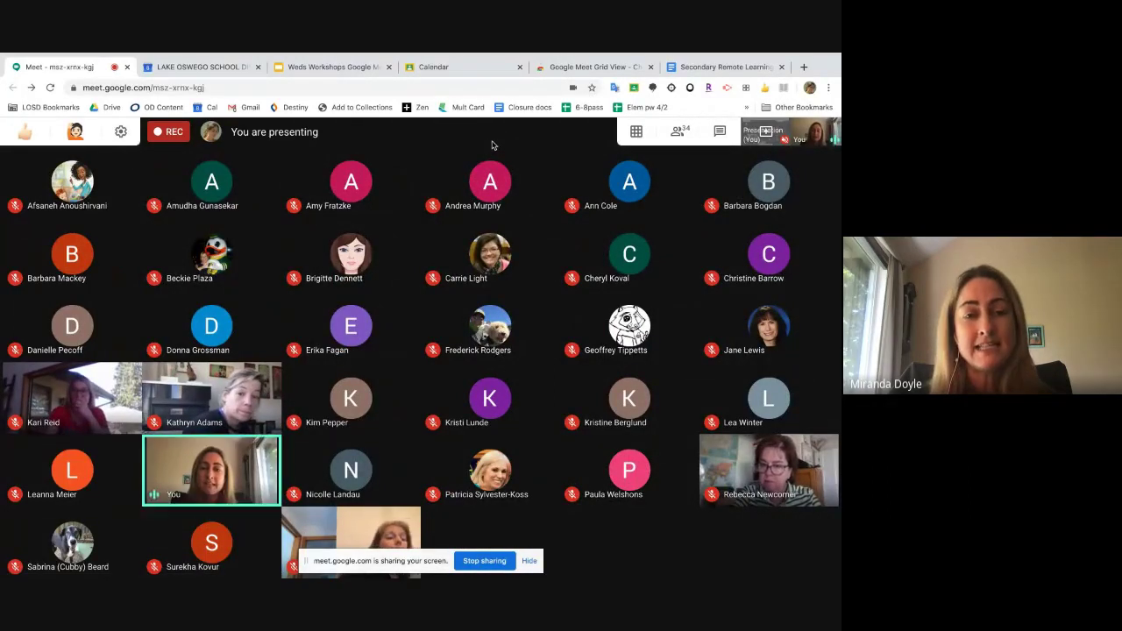
mouse_move(828, 578)
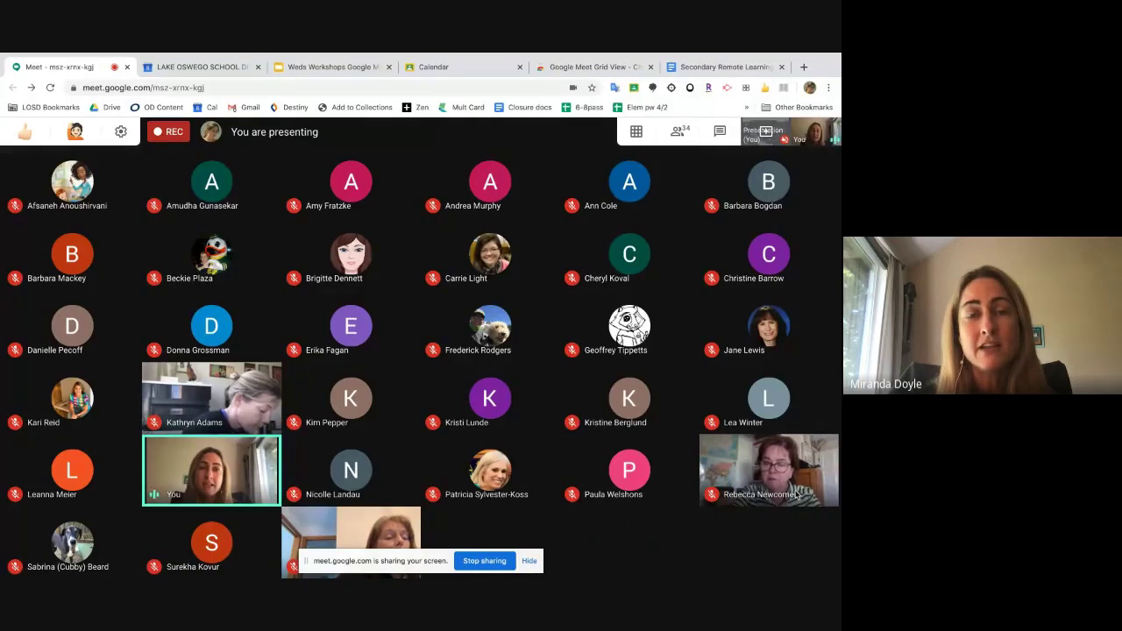
left_click(301, 74)
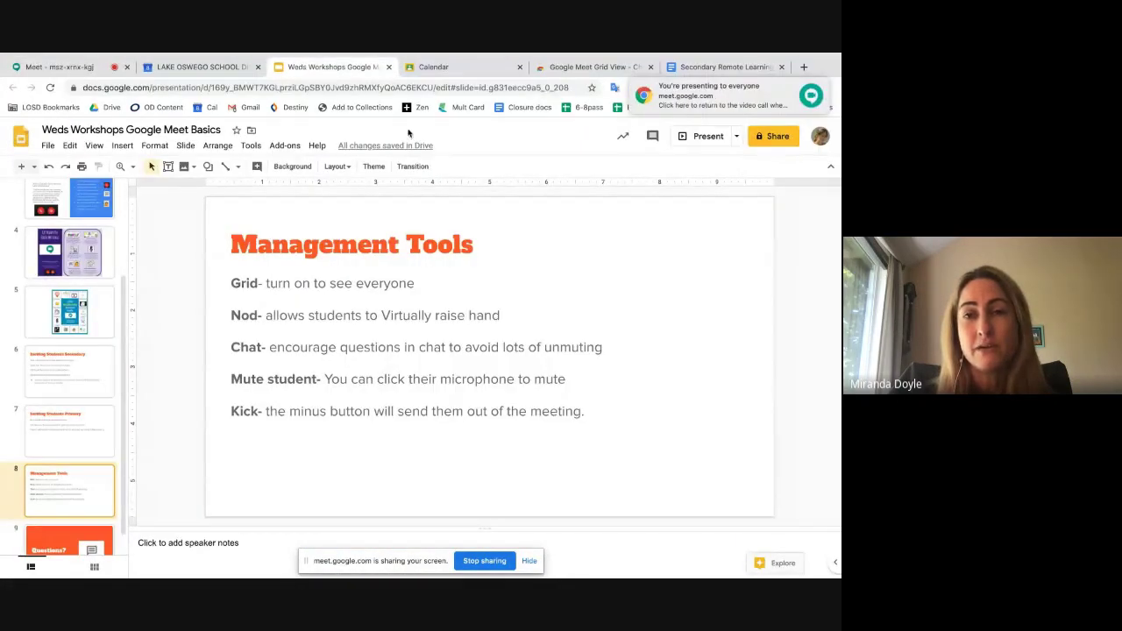
left_click(706, 137)
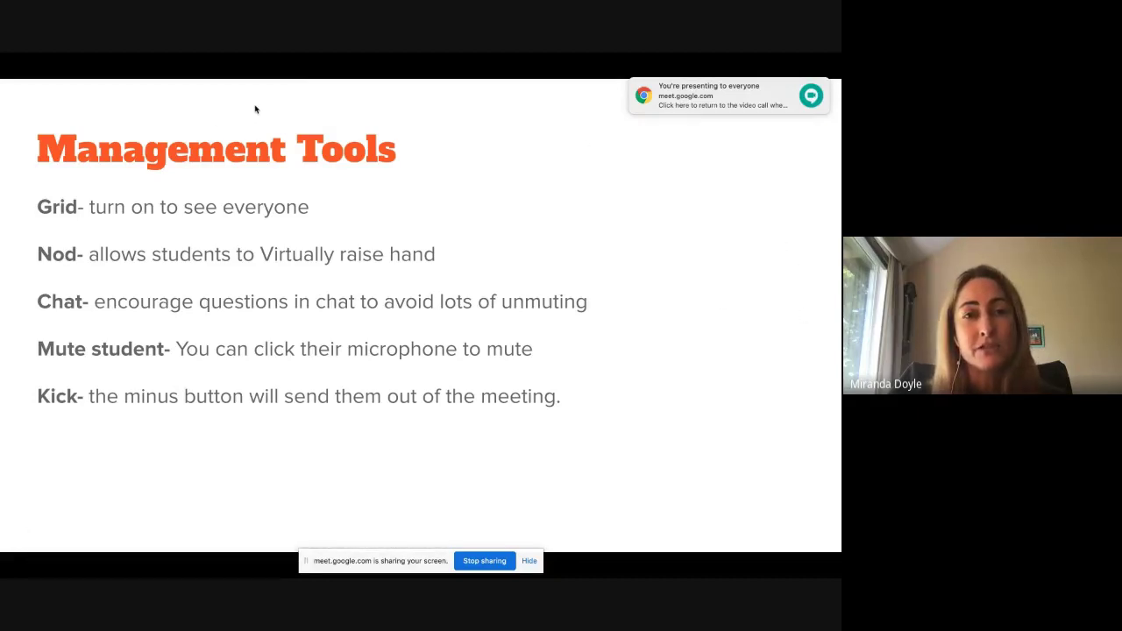
key("Escape")
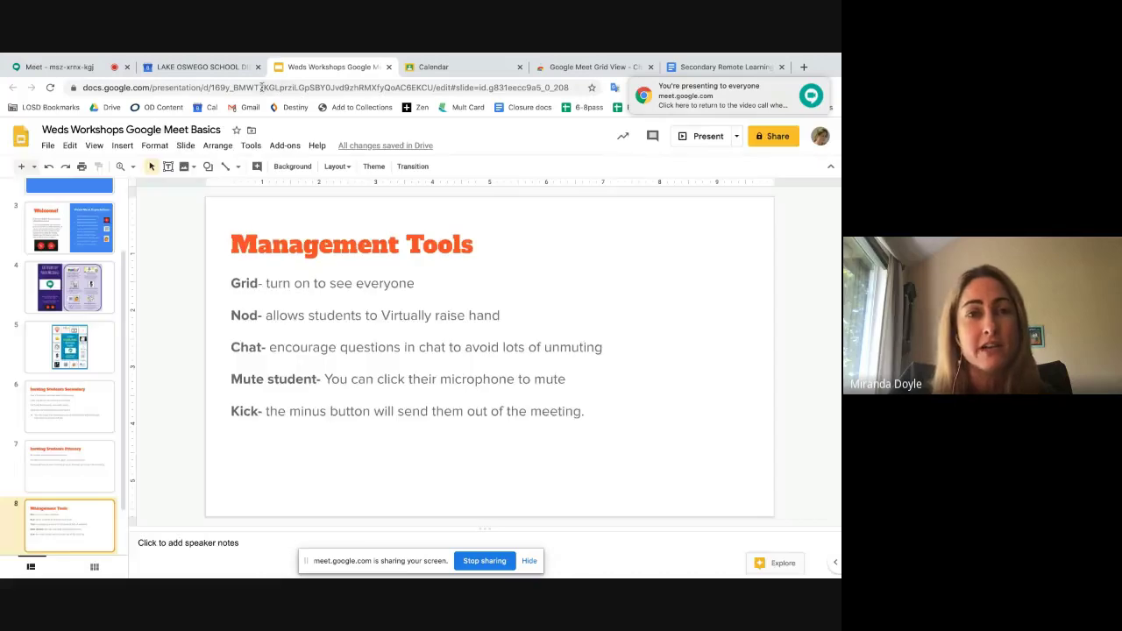
Step: Return to the Google Meet call and show the additional meeting options, including the recording control, and close them again
left_click(55, 67)
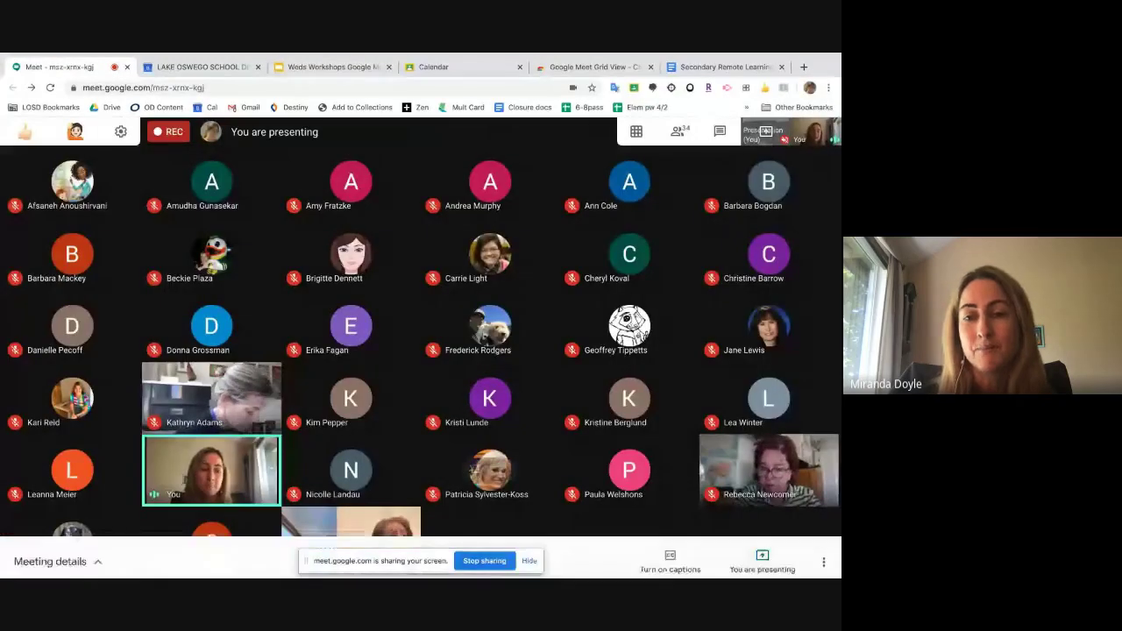
mouse_move(827, 554)
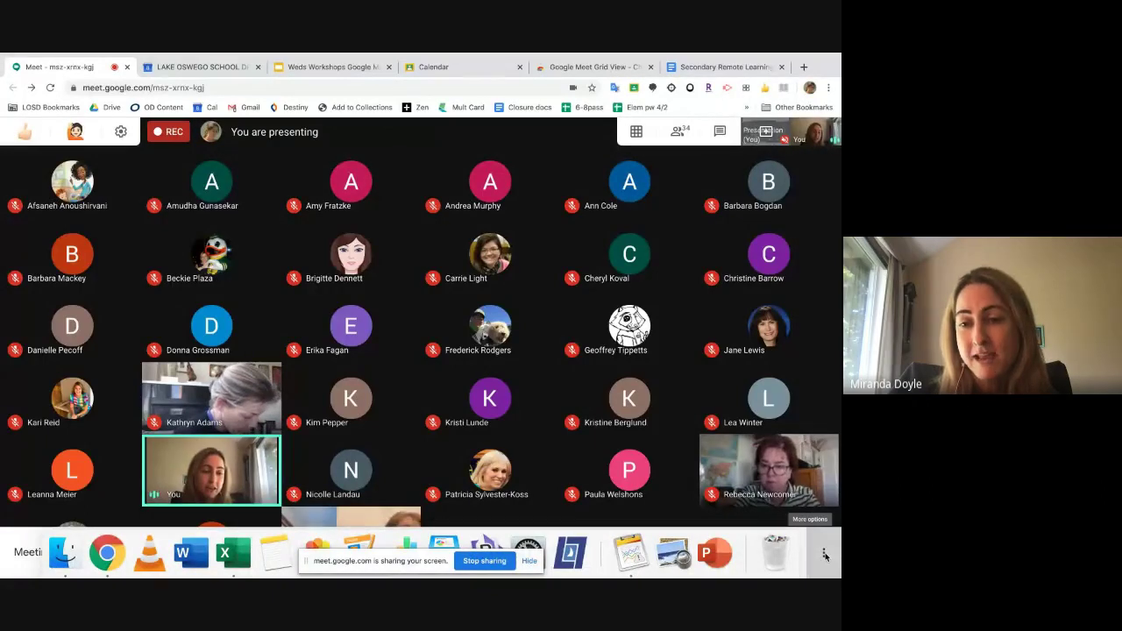
left_click(824, 552)
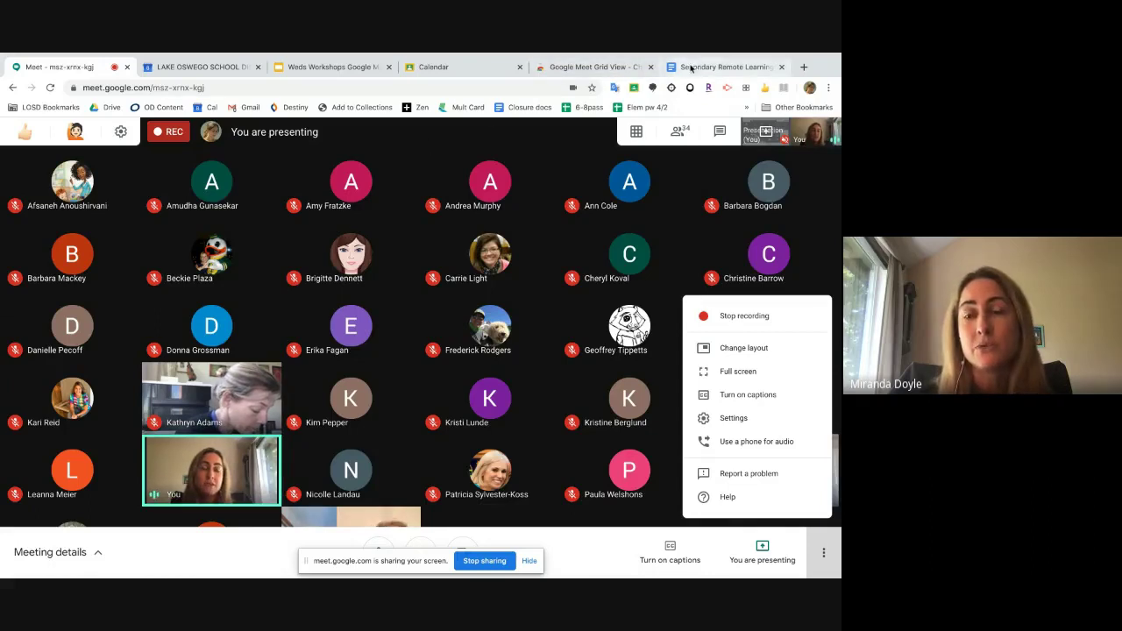
left_click(529, 144)
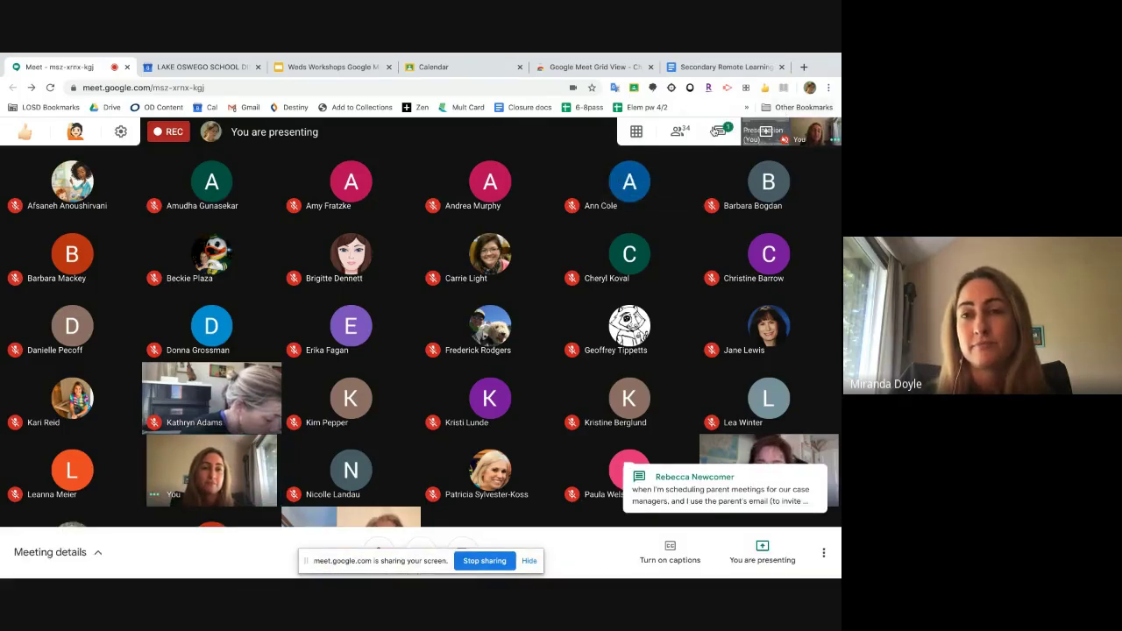
Step: Open the meeting chat and read the attendees' newest questions about inviting parents to a meeting
left_click(720, 132)
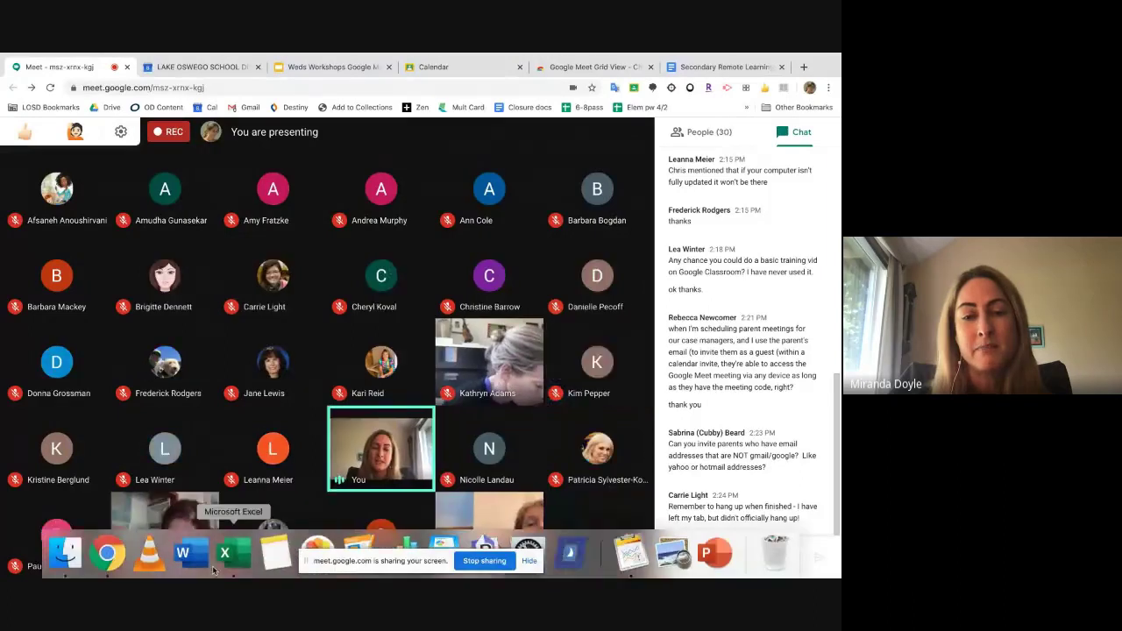
mouse_move(269, 575)
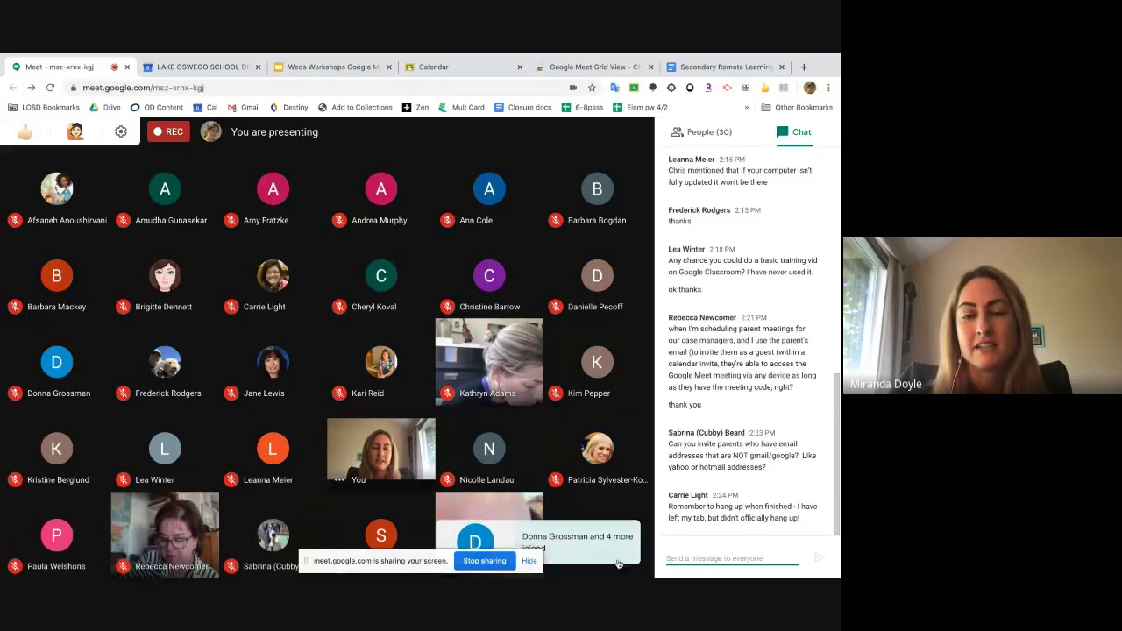
mouse_move(619, 577)
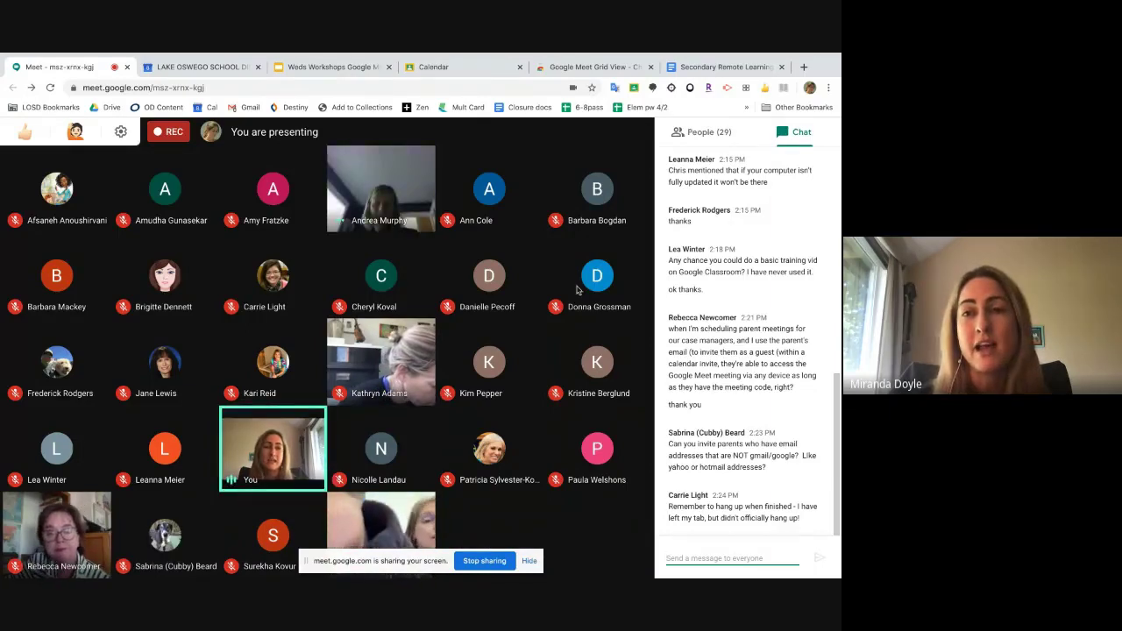
Step: Show the pin, mute and remove controls for the second attendee in the participant list, and open the new chat message about practicing
left_click(719, 133)
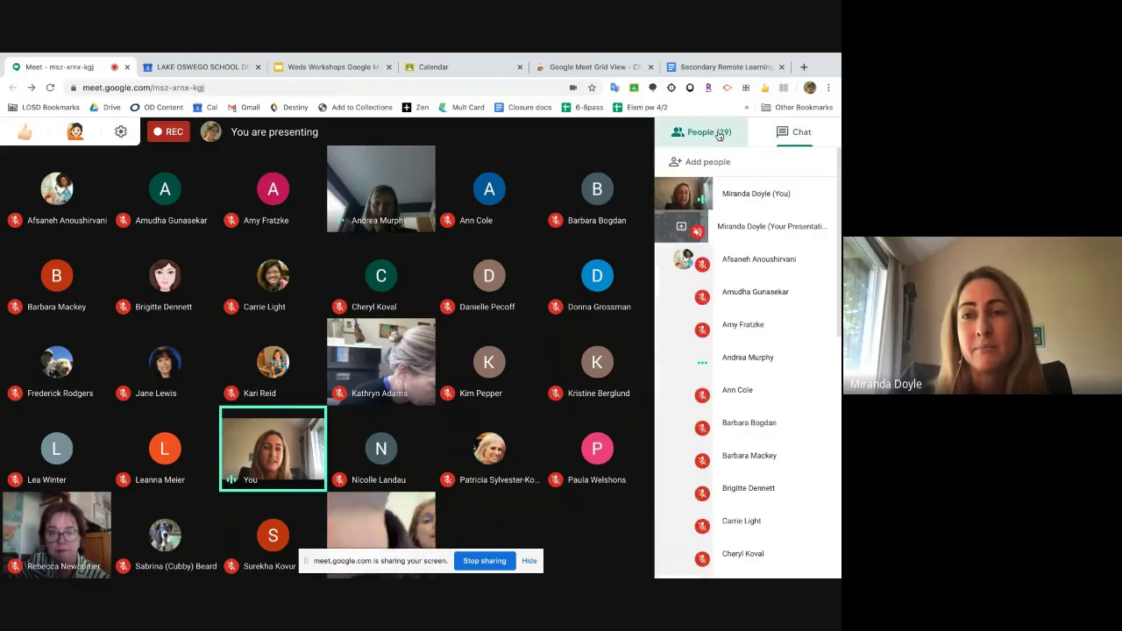
left_click(822, 293)
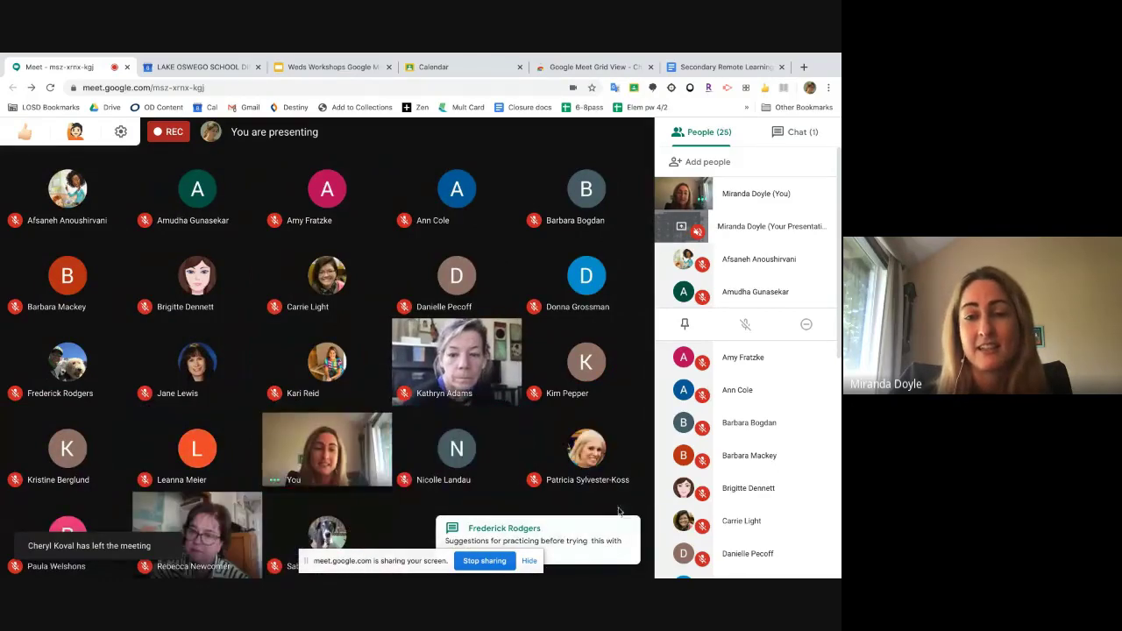
left_click(592, 548)
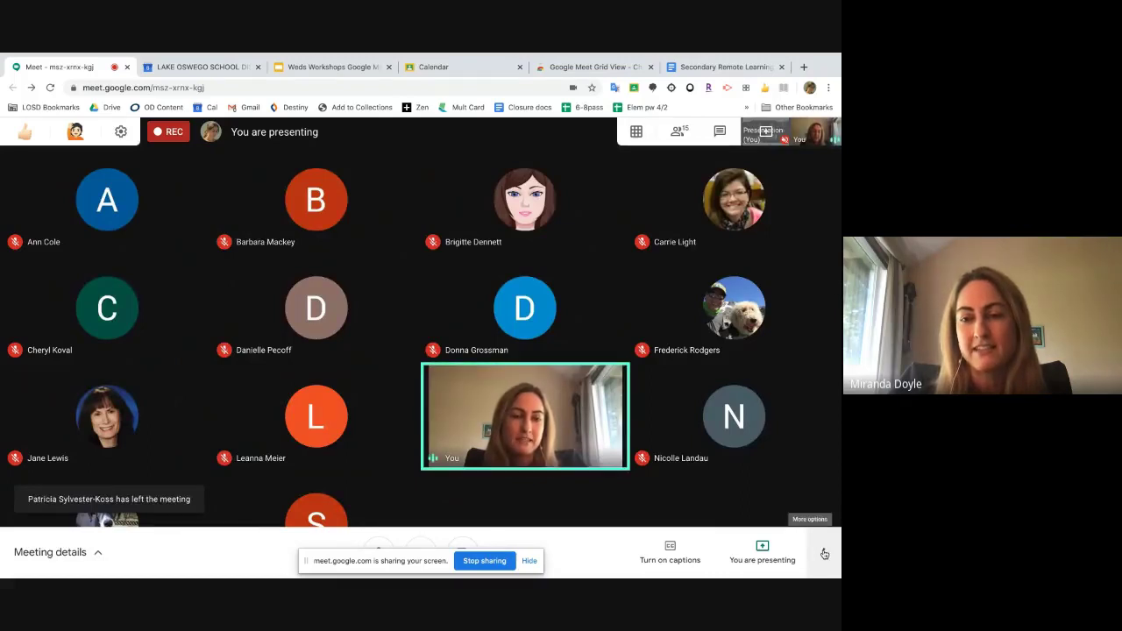
Step: Stop recording the Google Meet session
left_click(824, 554)
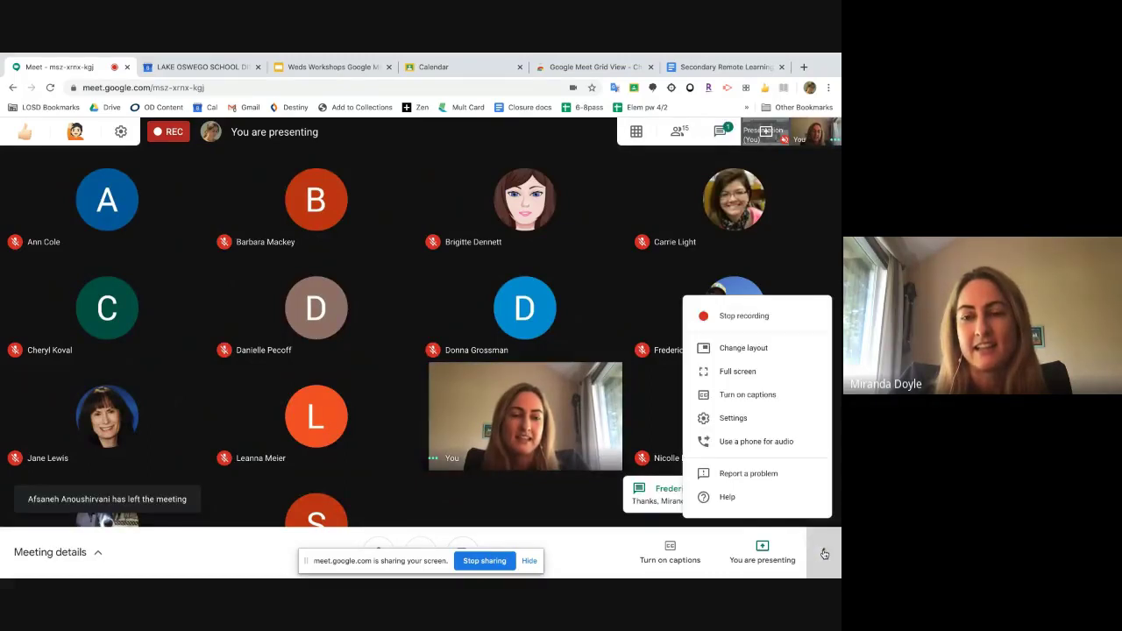
left_click(742, 318)
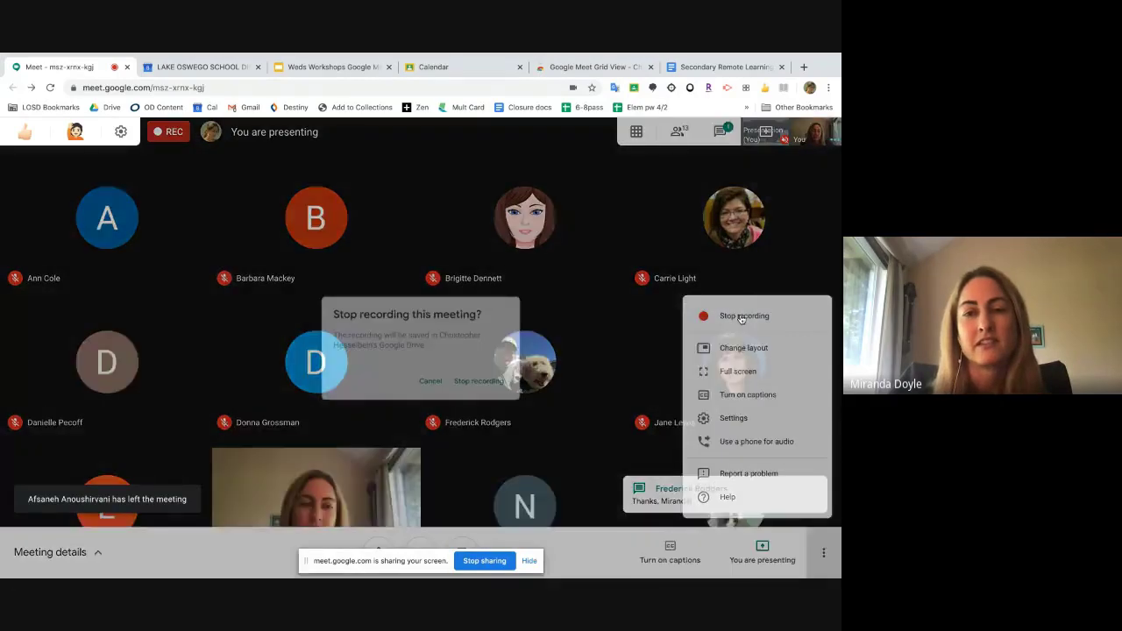